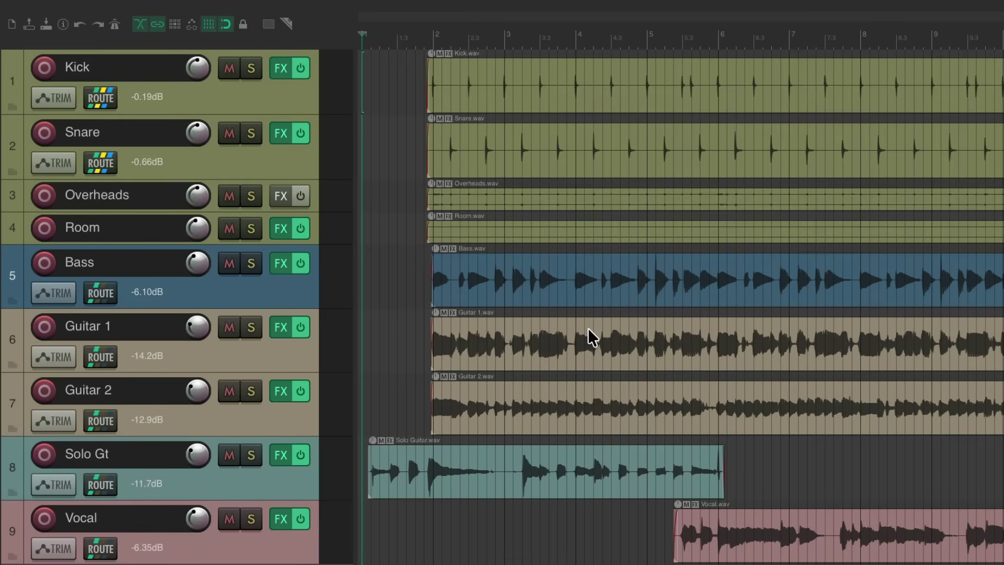
Play the opening of the song to hear how the solo guitar enters with the rest of the band.
key("space")
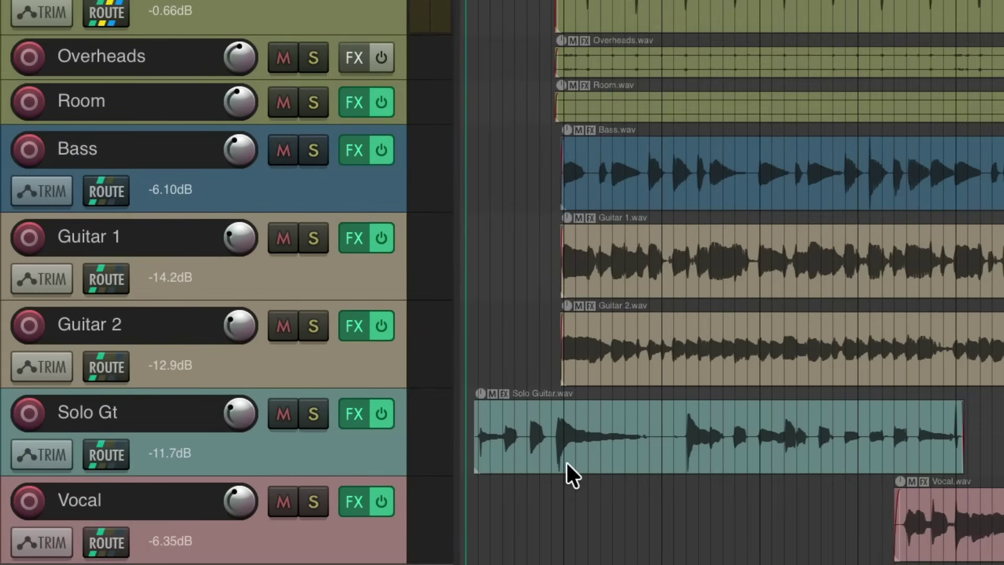
key("space")
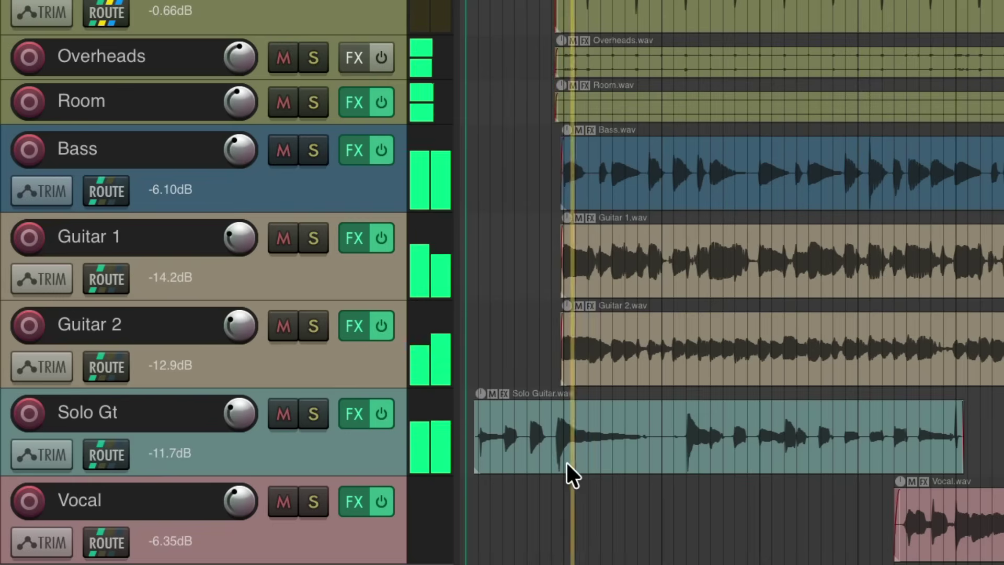
key("space")
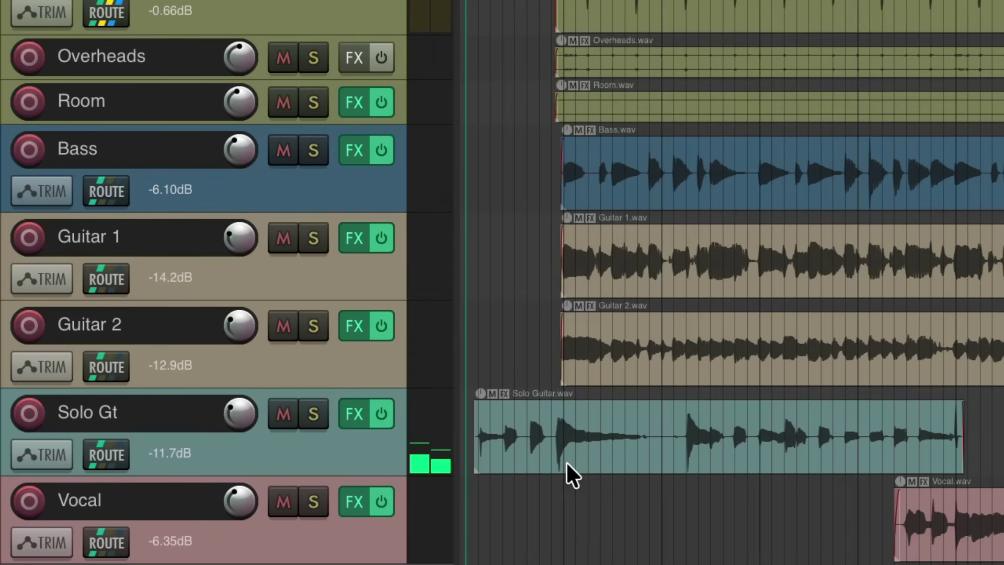
Examine how the sustained note in the Solo Gt track lines up with bar 2 and the other guitars, and play it back.
scroll(564, 449, "up", 3)
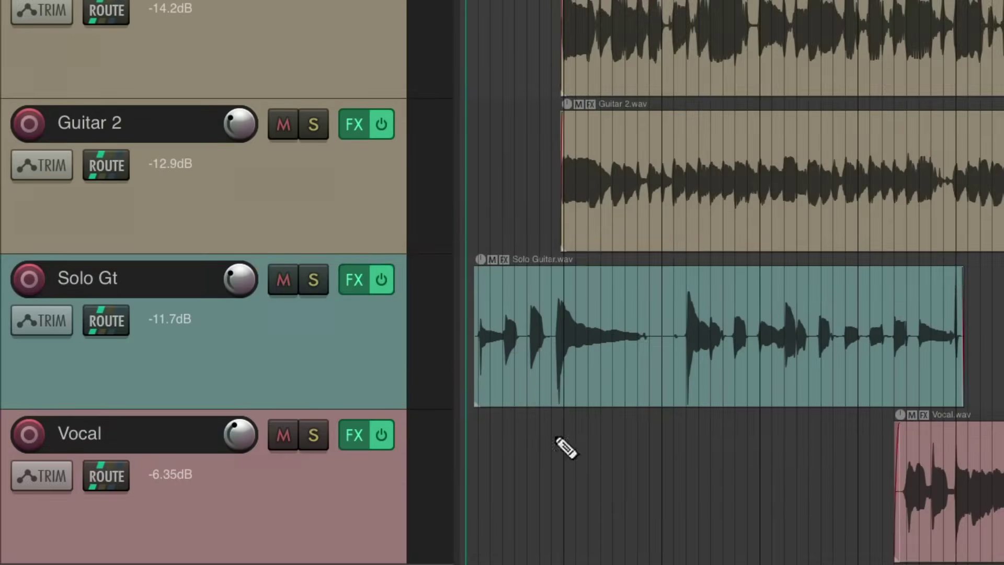
scroll(550, 418, "up", 4)
scroll(463, 480, "down", 1)
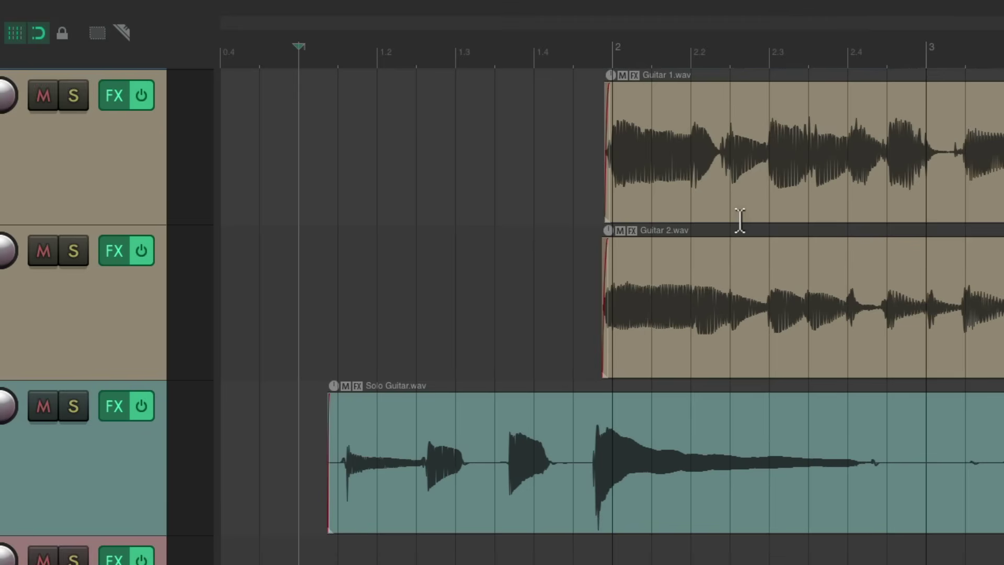
scroll(570, 492, "up", 3)
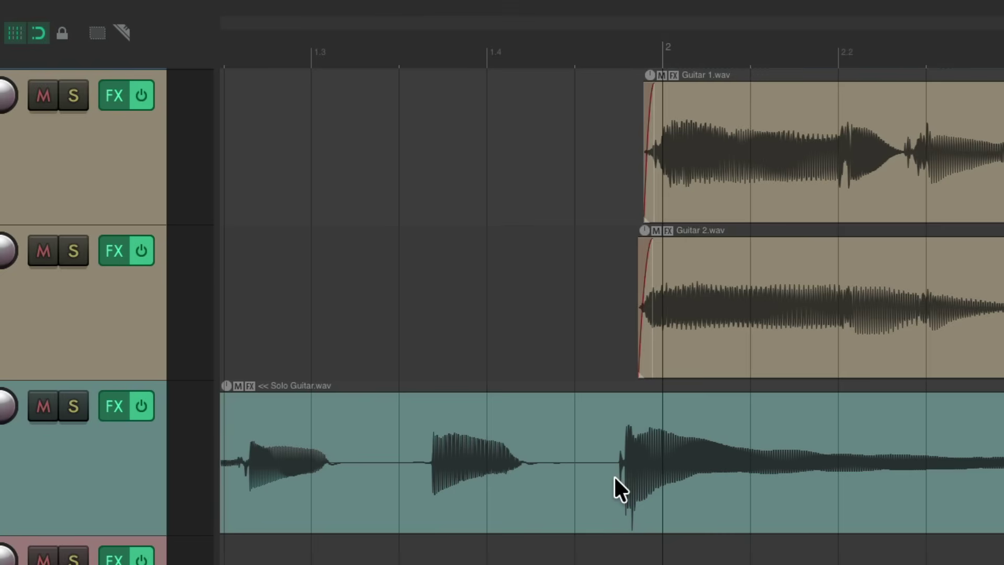
scroll(635, 480, "right", 3)
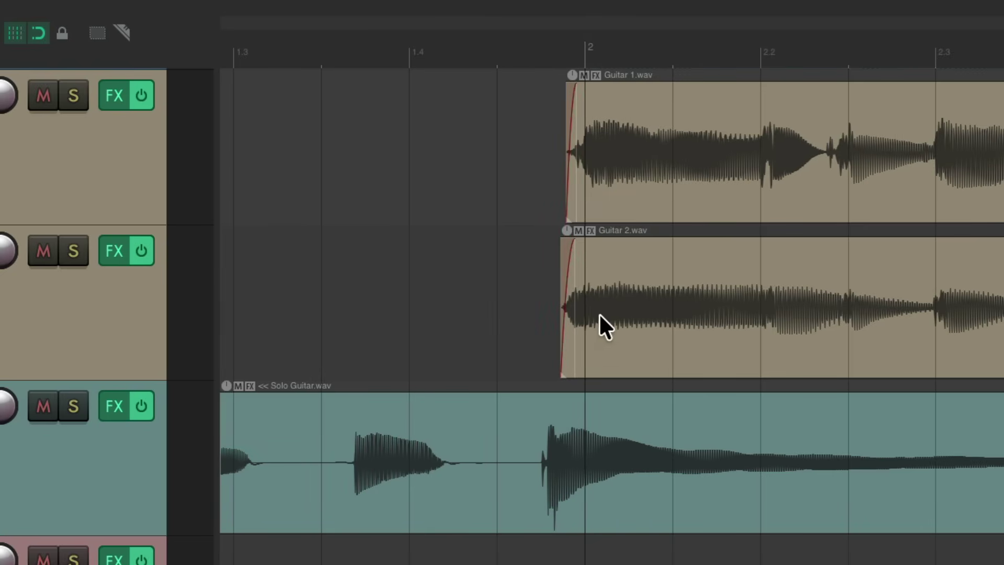
scroll(591, 476, "down", 4)
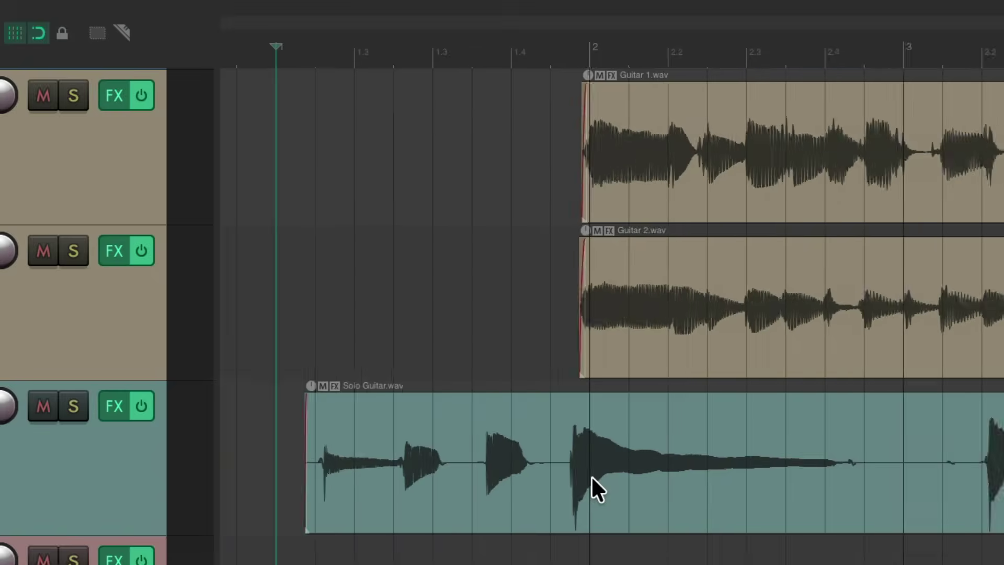
key("space")
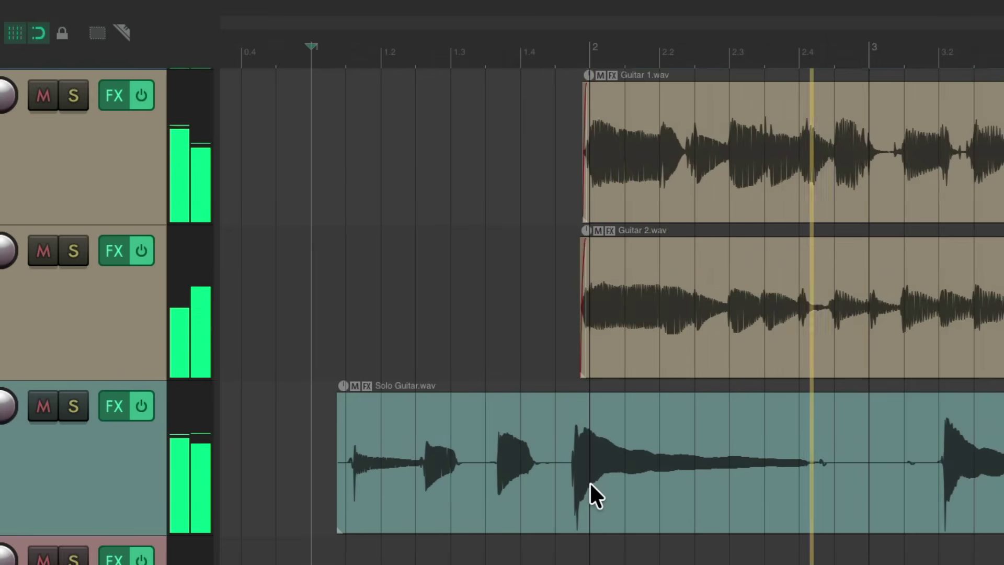
key("space")
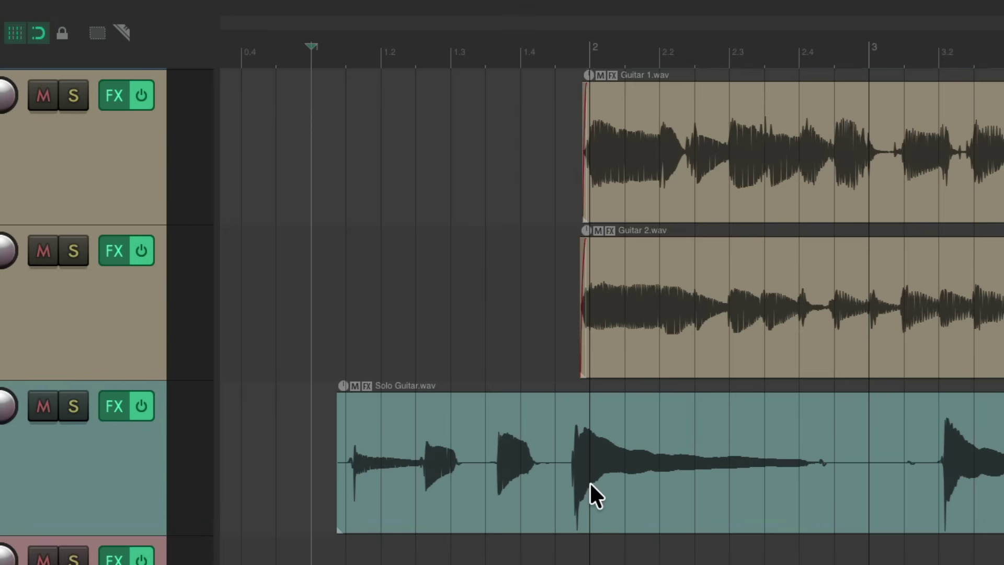
Split the Solo Guitar item just before the sustained note near bar 2 and again in the silence after it.
scroll(589, 482, "up", 4)
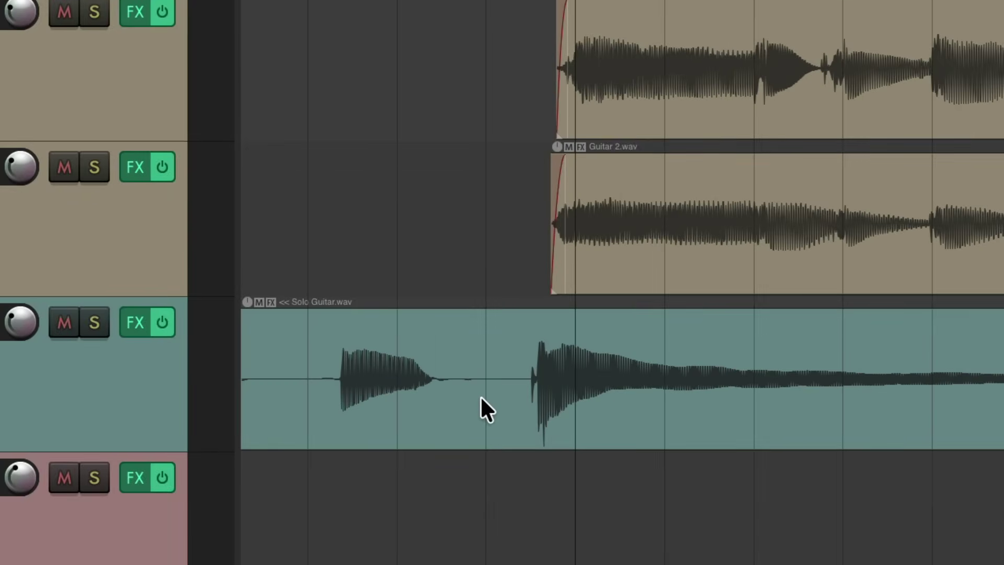
key("s")
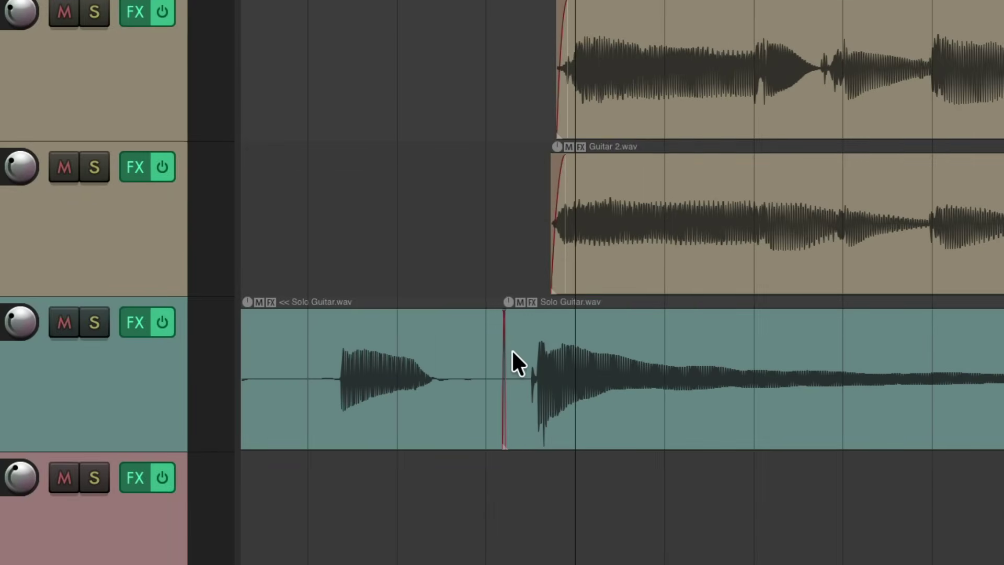
scroll(510, 351, "down", 4)
scroll(589, 367, "right", 3)
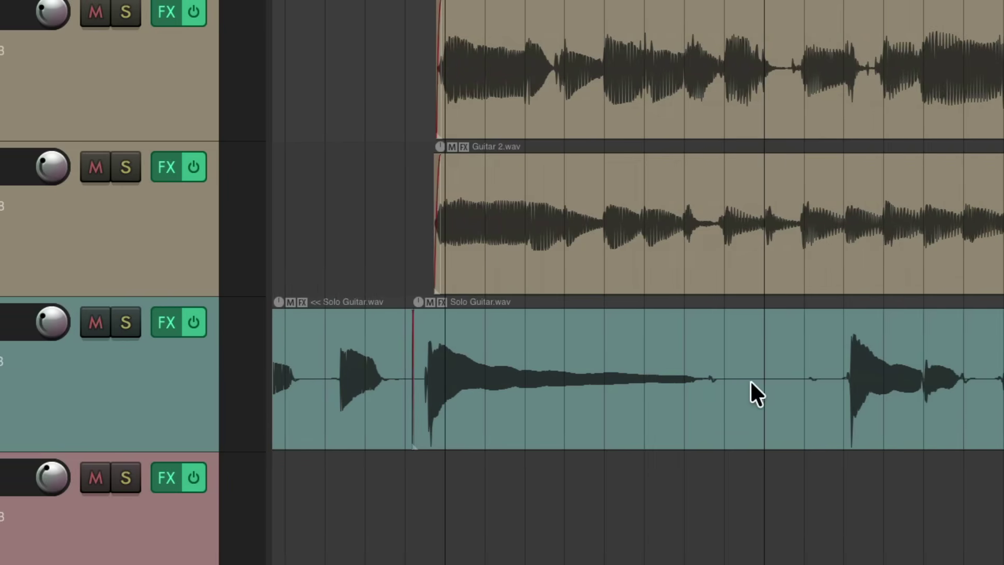
key("s")
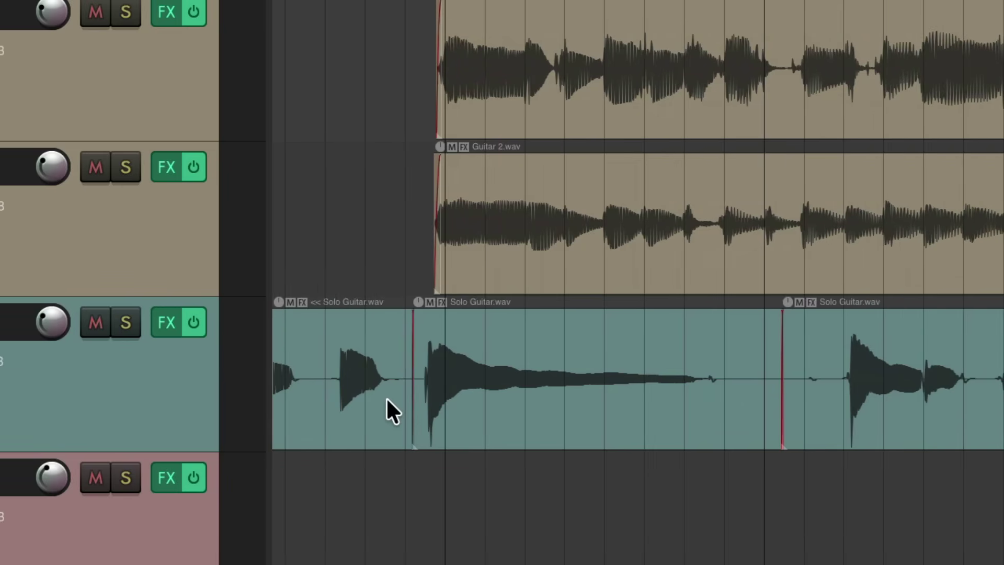
Try to move the sustained-note item later so its attack lands on bar 2.
scroll(387, 397, "up", 4)
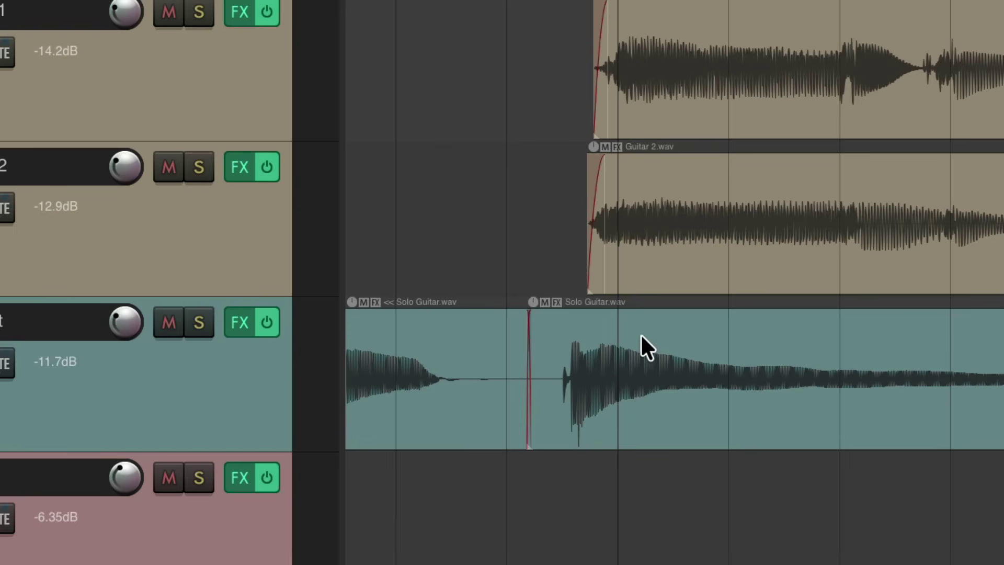
left_click_drag(641, 340, 692, 341)
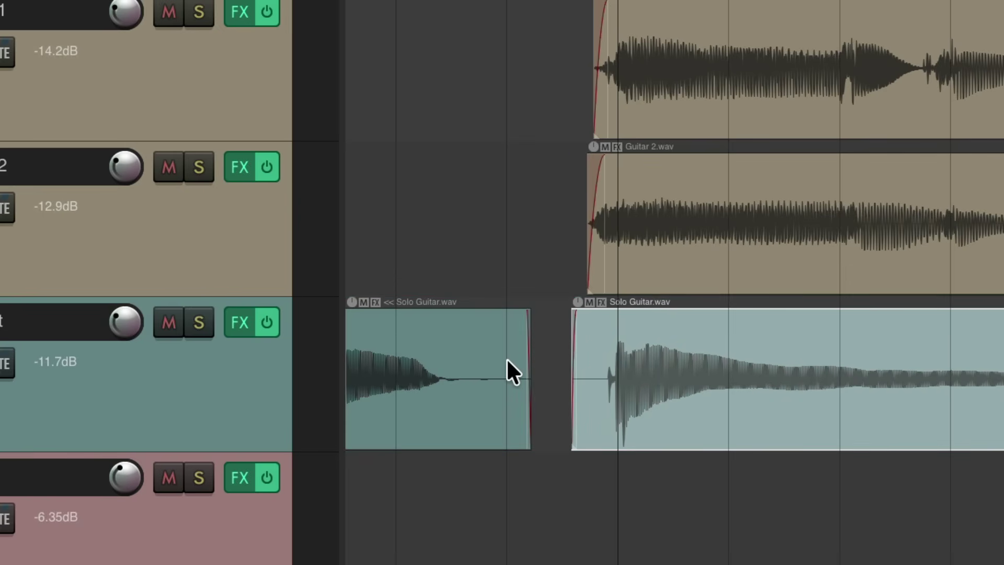
scroll(539, 351, "down", 3)
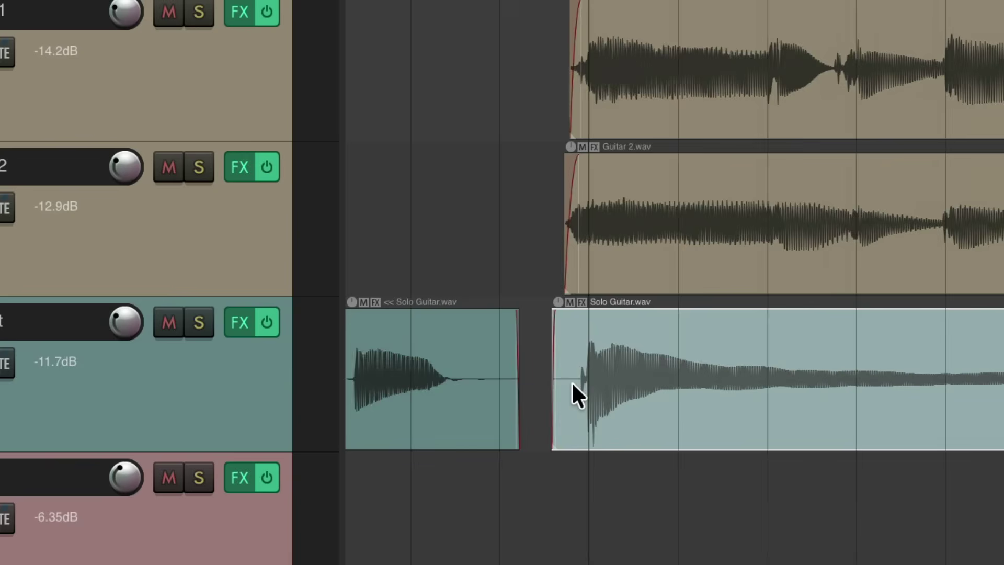
Slip the audio inside the sustained-note item so its attack lands on bar 2, keeping the item edges in place, and play it.
scroll(335, 383, "up", 3)
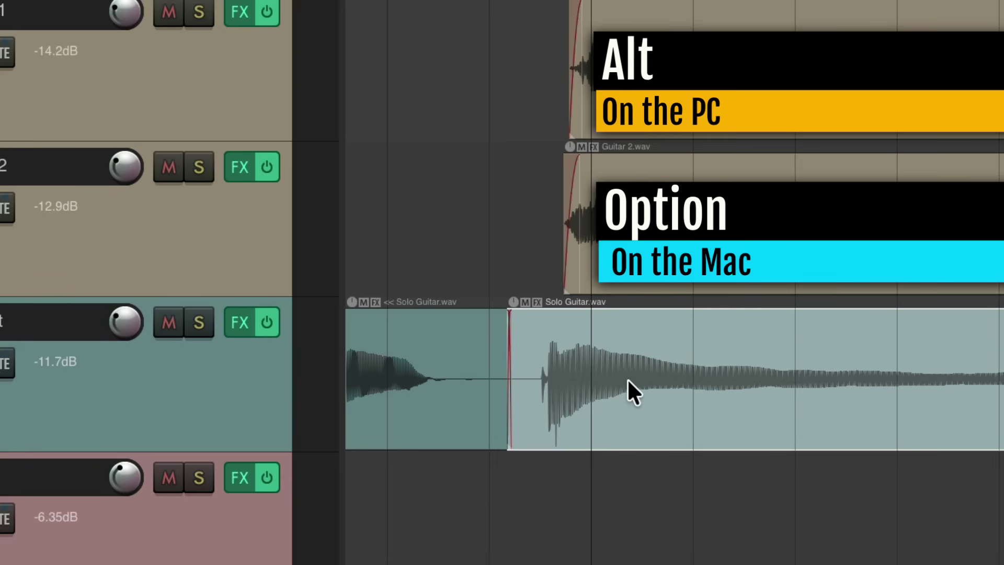
left_click_drag(636, 381, 676, 374)
scroll(648, 365, "down", 3)
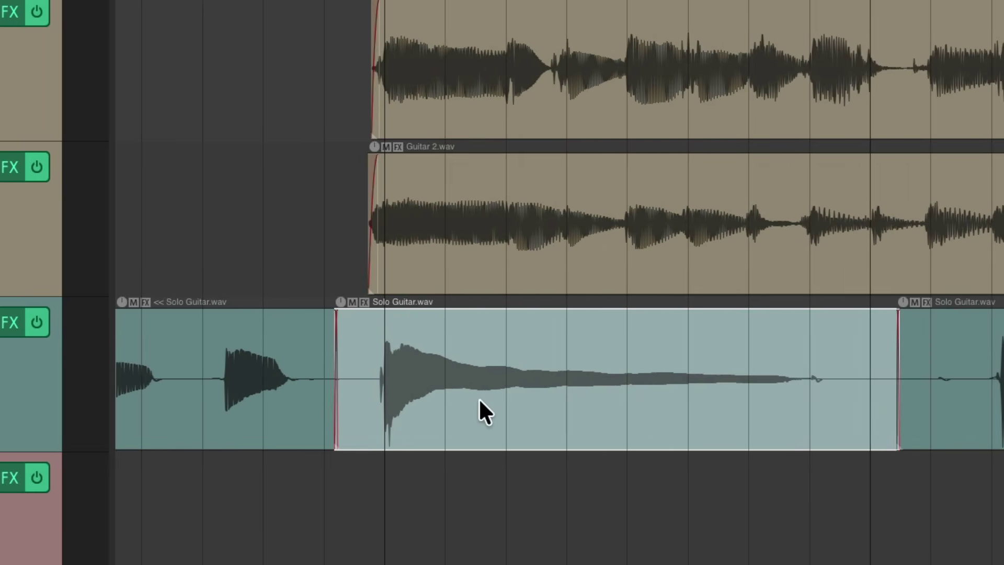
scroll(481, 404, "down", 2)
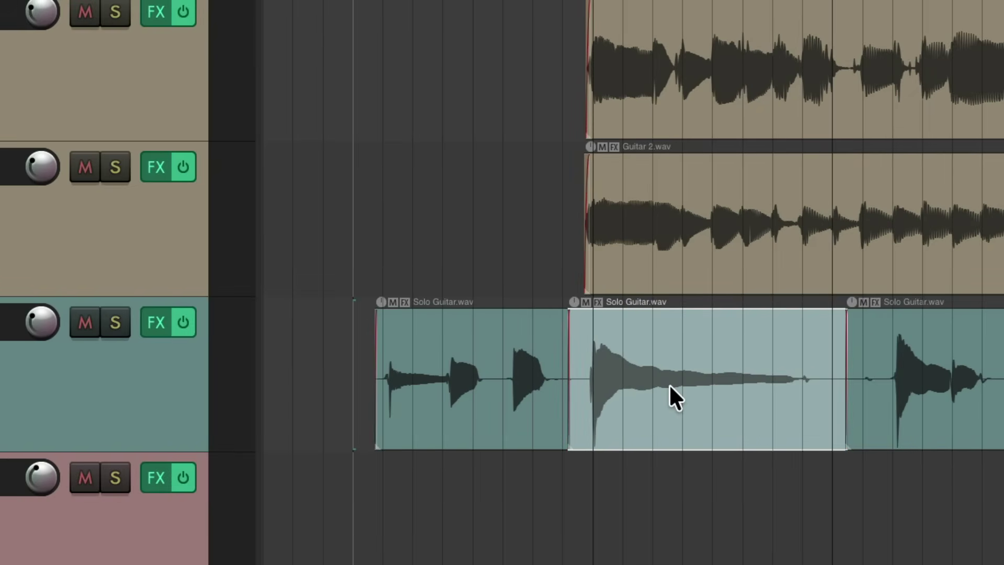
key("space")
scroll(651, 385, "up", 1)
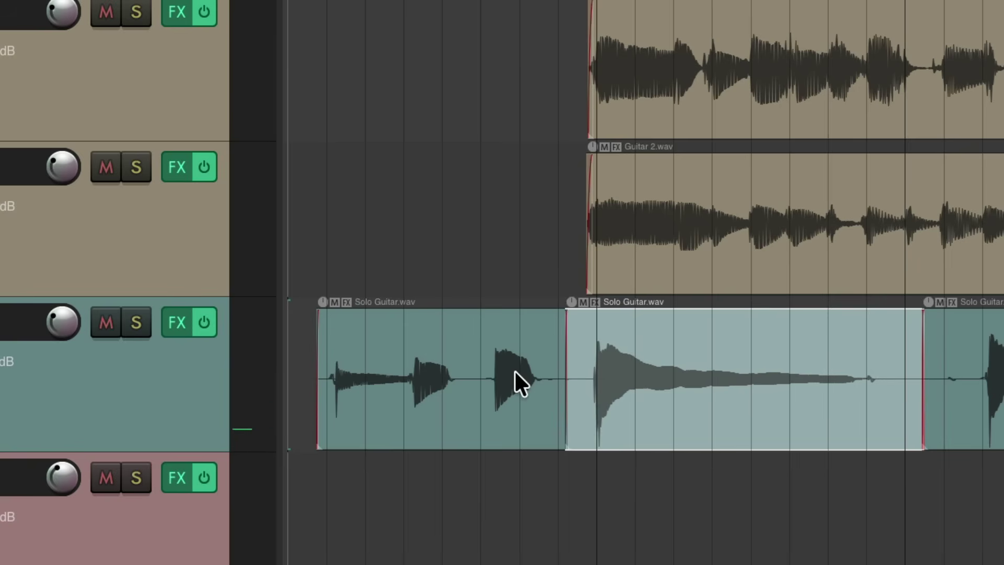
Delete the first Solo Guitar item, extend the sustained-note item's start back over the three pickup notes, and play the result.
left_click(480, 348)
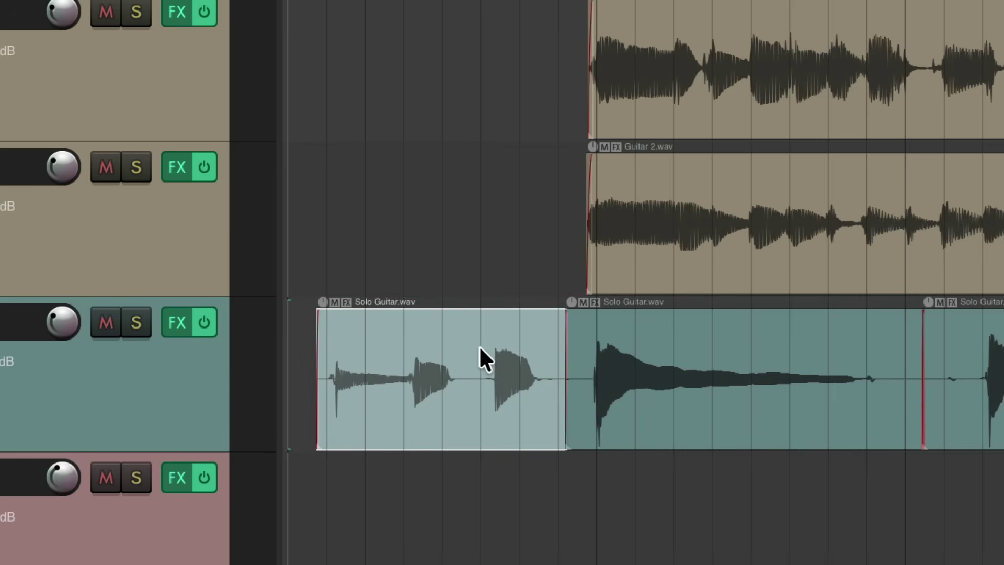
key("Delete")
left_click_drag(568, 384, 338, 398)
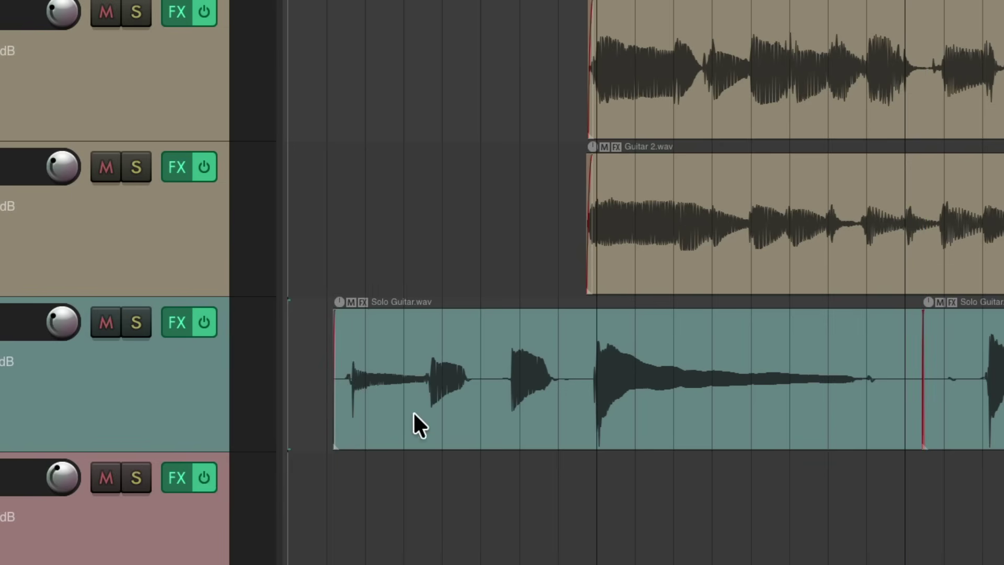
key("space")
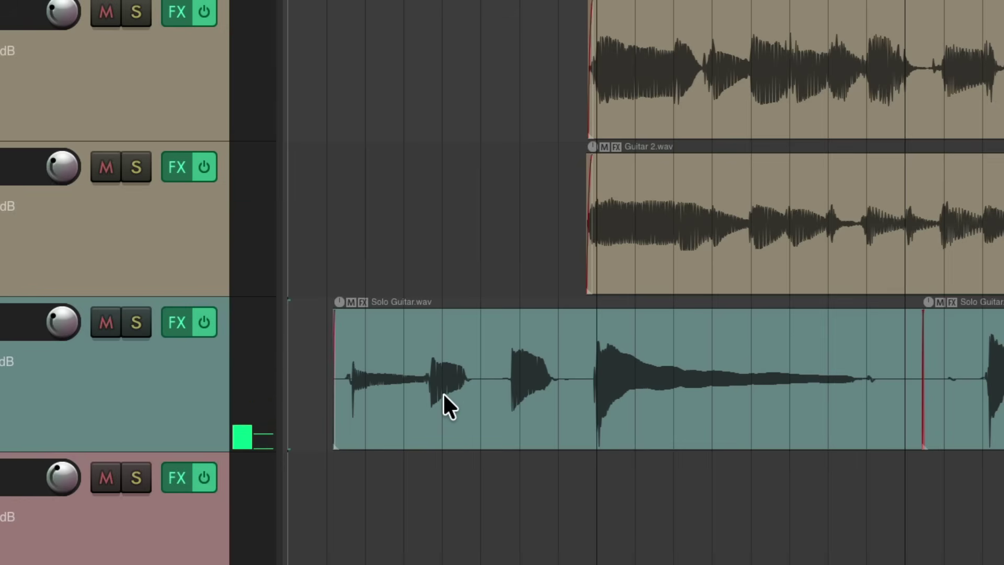
Split the Solo Guitar item on both sides of the third pickup note and slip its audio later onto the grid line.
scroll(444, 405, "up", 3)
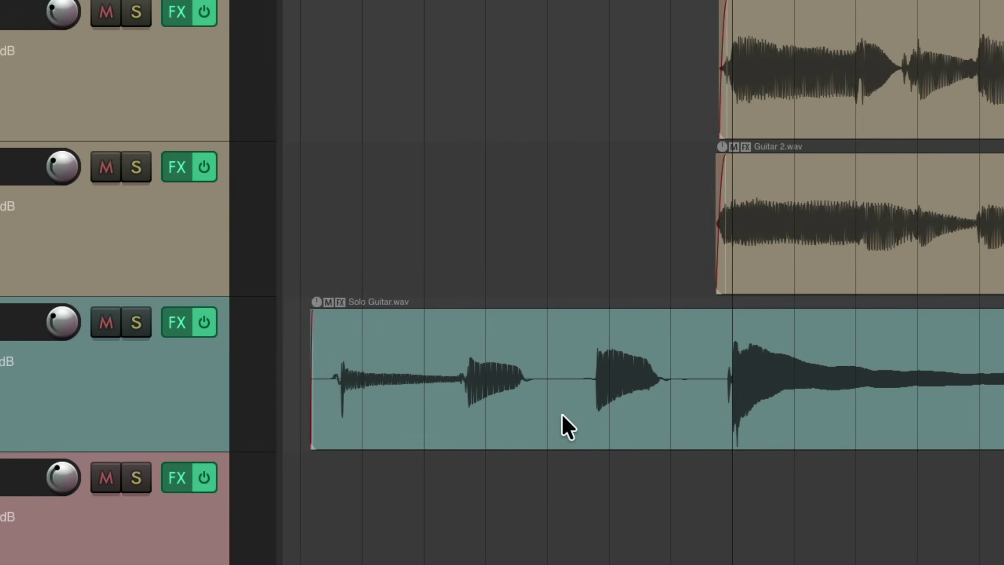
key("s")
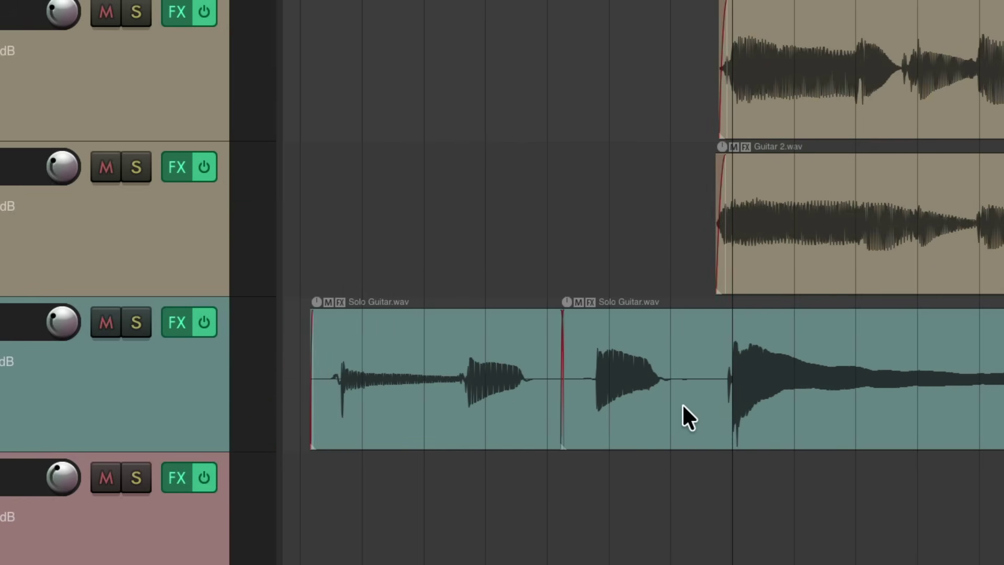
key("s")
scroll(517, 421, "up", 2)
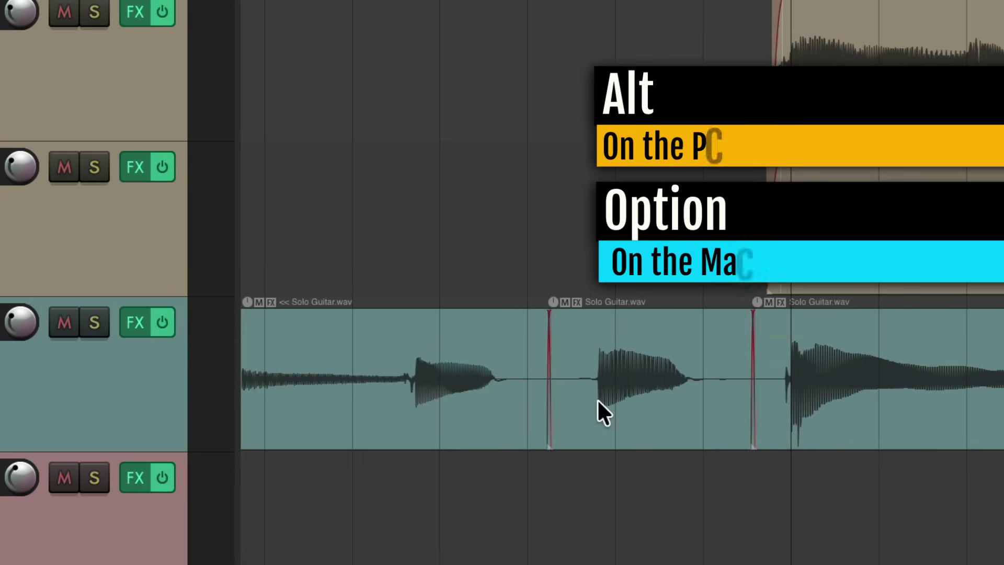
left_click_drag(598, 400, 622, 403)
Slip the audio of the first Solo Guitar item later so the second pickup note starts on the grid line.
scroll(604, 405, "up", 1)
scroll(581, 407, "left", 3)
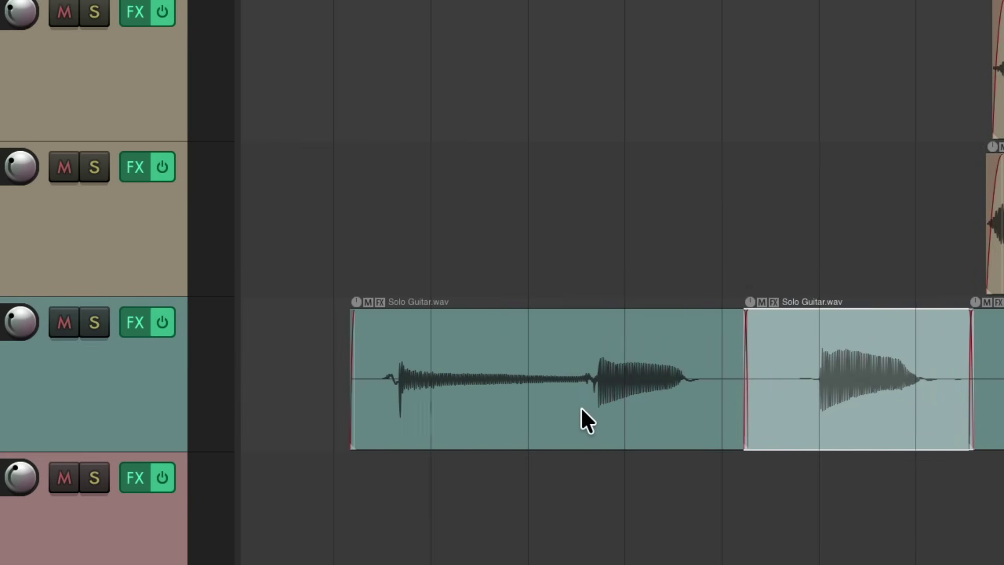
left_click_drag(502, 398, 531, 398)
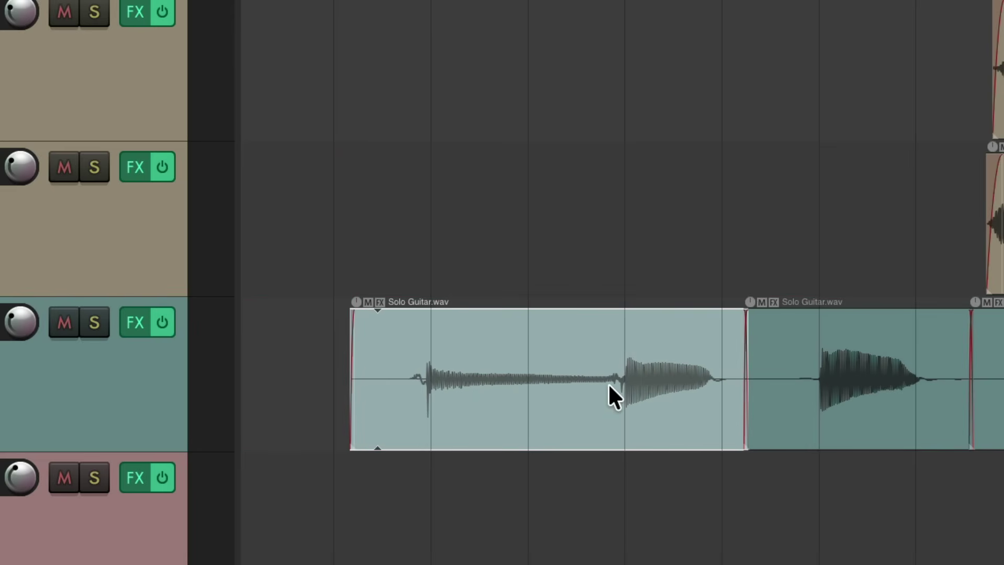
Split the first Solo Guitar item before the second pickup note, slip the first note onto the grid line, and play the passage.
key("s")
left_click(528, 345)
mouse_move(488, 415)
left_mouse_down()
mouse_move(494, 408)
mouse_move(493, 419)
left_mouse_up()
left_click(323, 389)
scroll(323, 389, "down", 4)
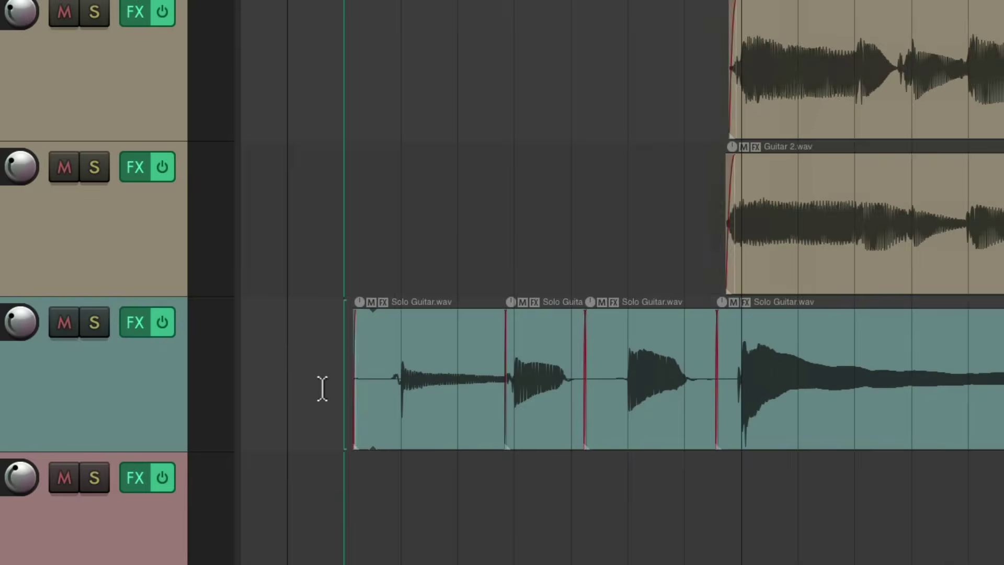
key("space")
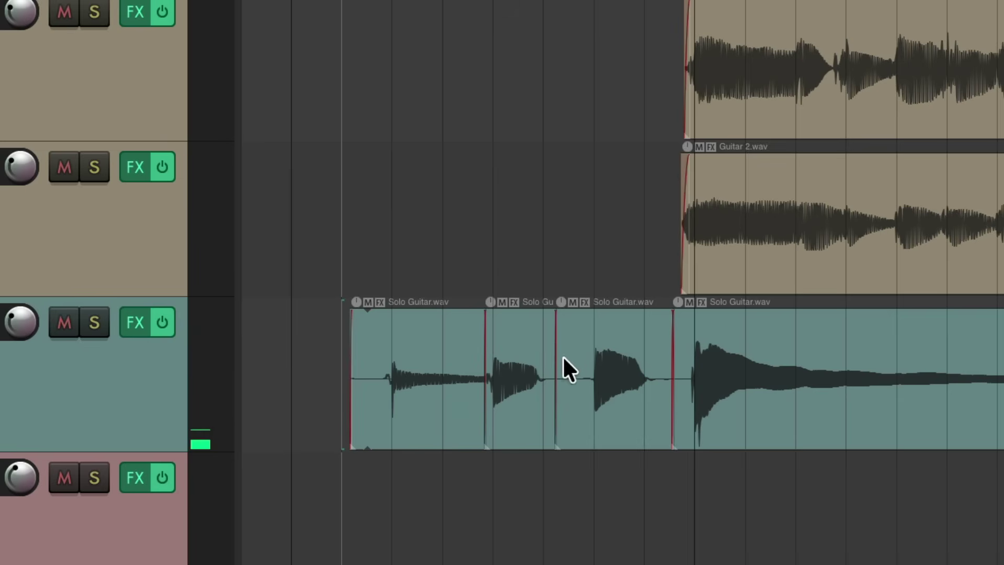
Delete the three pickup-note items, extend the sustained-note item's start back over their space, and play the result.
left_click(583, 341)
left_click(371, 356, "shift")
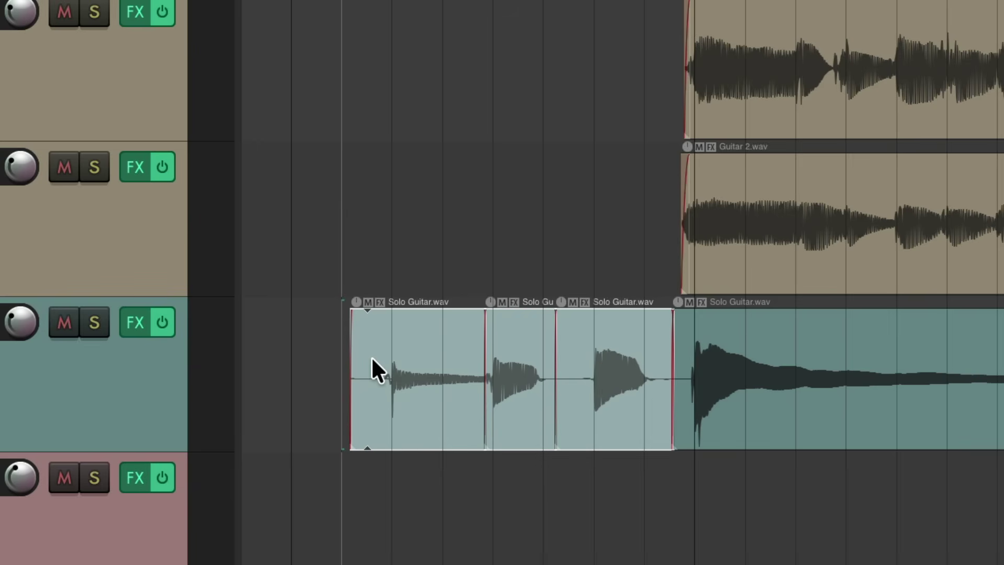
key("Delete")
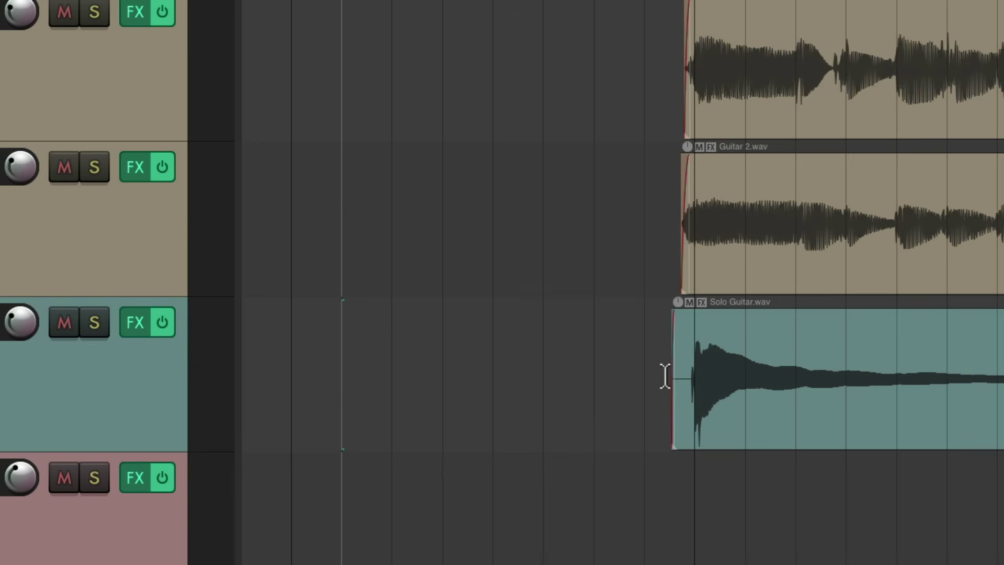
left_click_drag(665, 376, 350, 408)
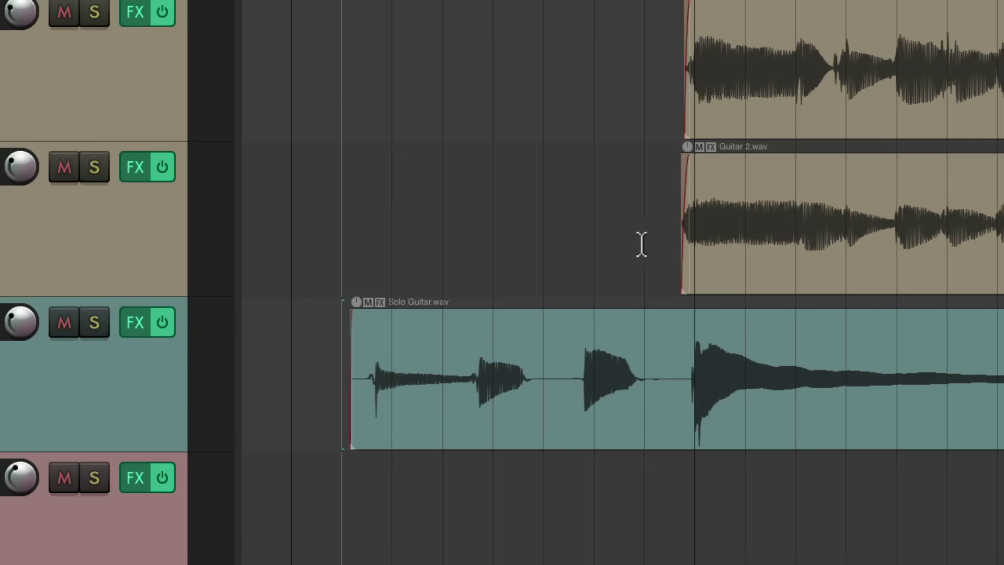
scroll(613, 232, "down", 2)
key("space")
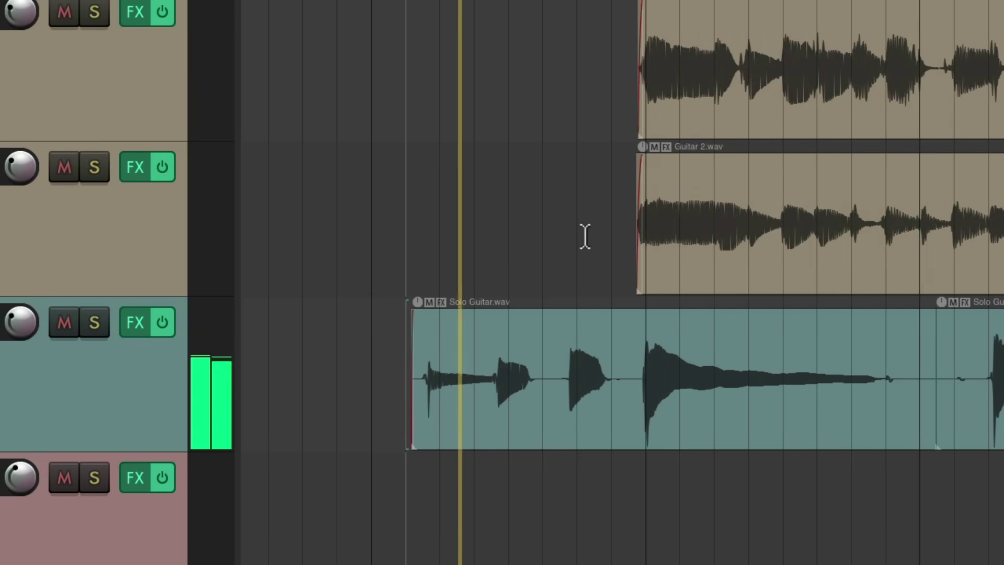
Delete the first Solo Guitar item and extend the following item's start back over the emptied space.
scroll(584, 237, "right", 3)
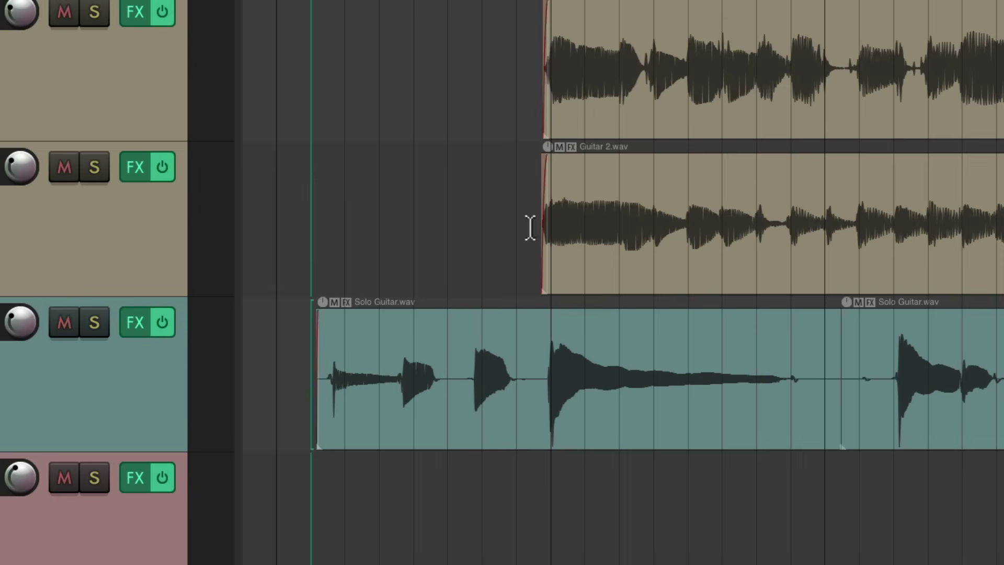
left_click(531, 325)
key("Delete")
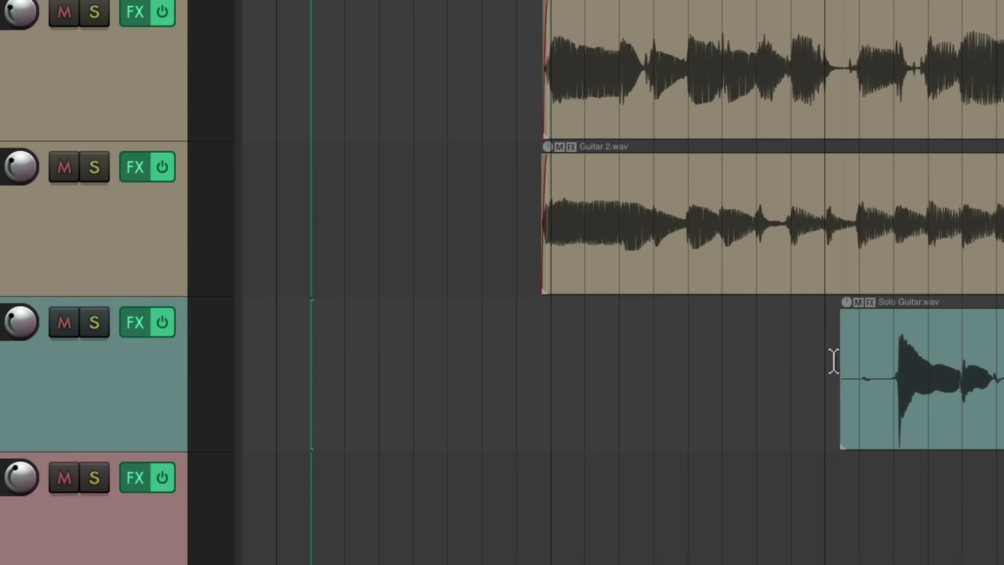
left_click_drag(842, 365, 303, 387)
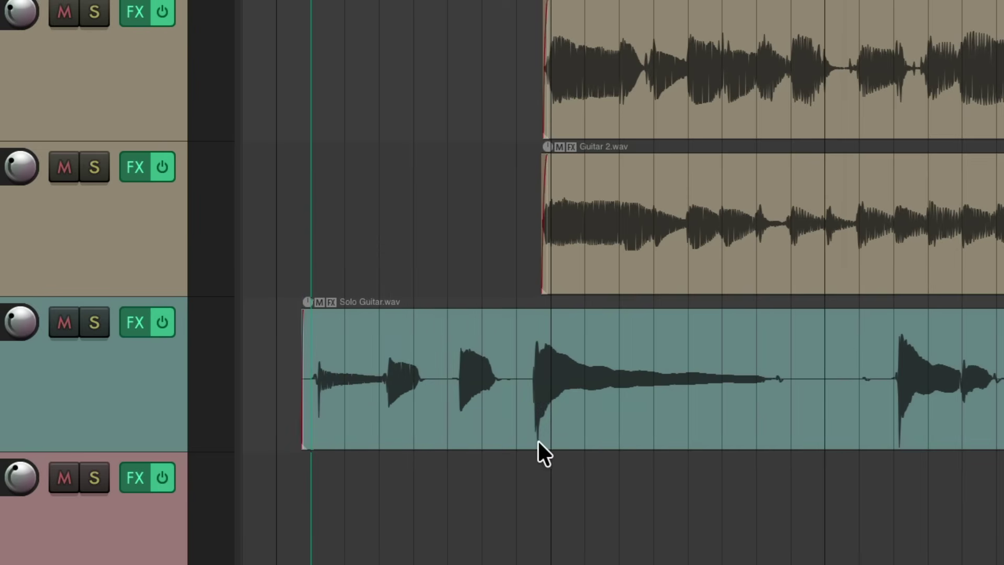
Add two stretch markers before the sustained Solo Guitar note and one after its tail.
scroll(534, 445, "up", 1)
scroll(534, 444, "up", 2)
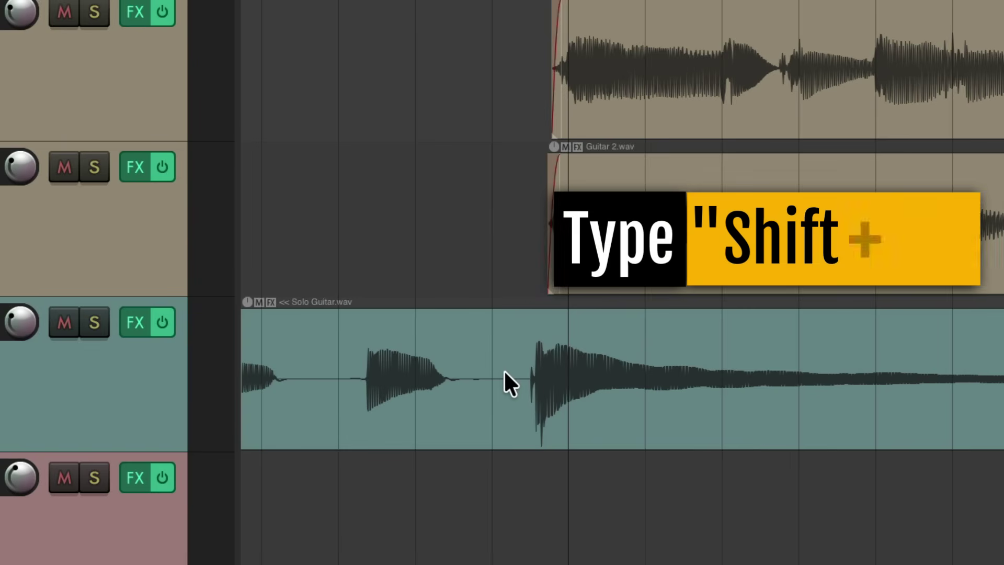
key("shift+w")
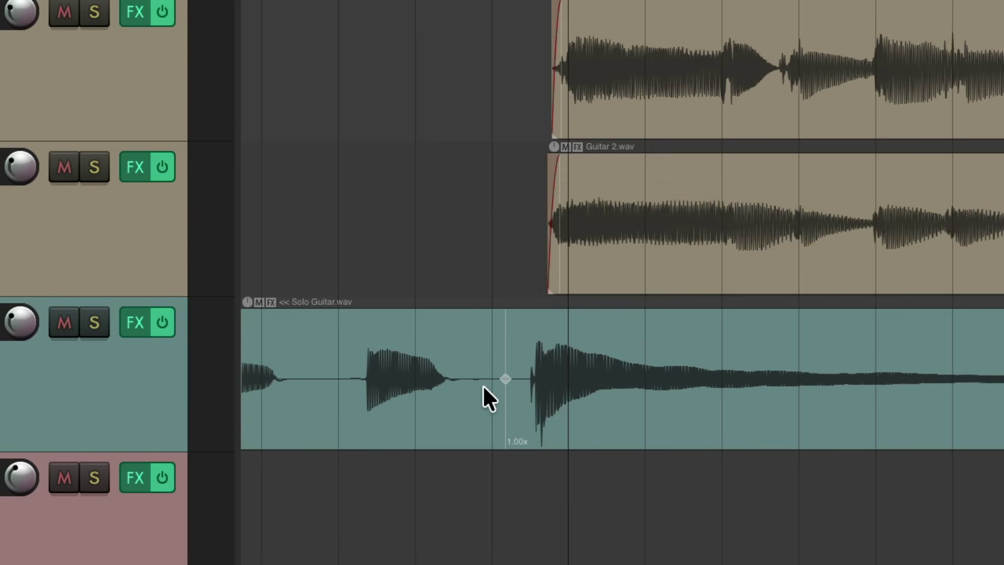
key("shift+w")
scroll(510, 394, "down", 1)
scroll(523, 398, "right", 3)
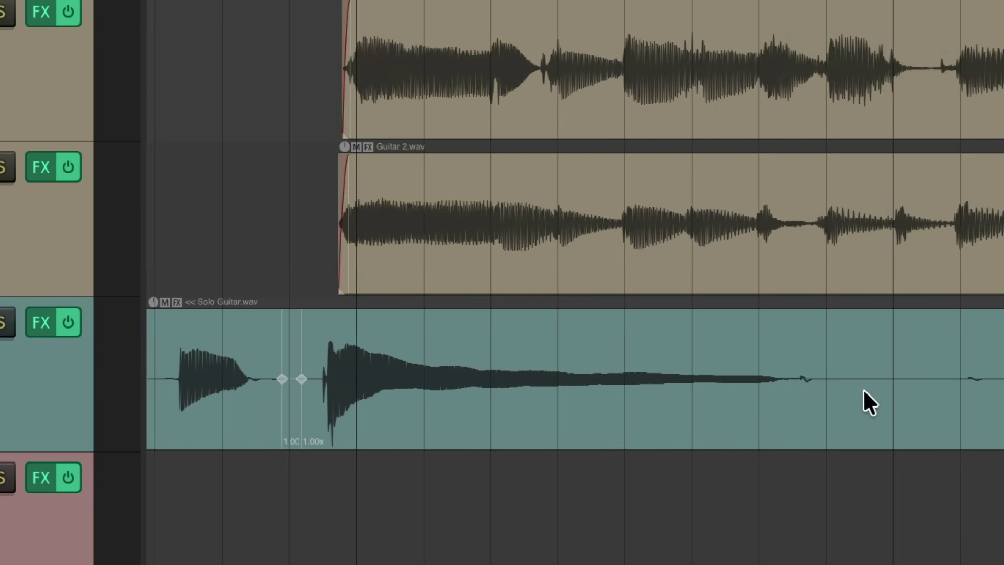
key("shift+w")
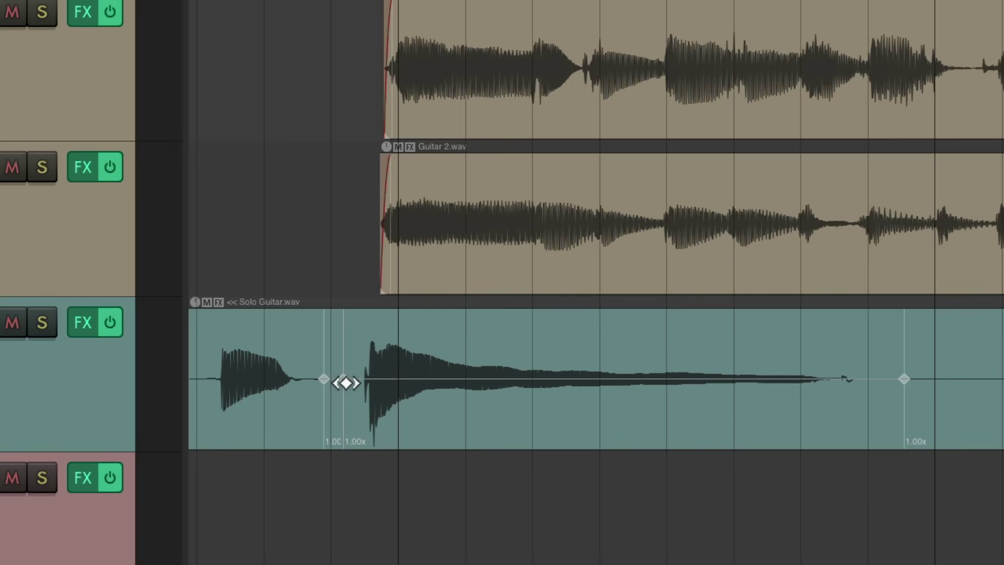
Move the stretch marker nearest the sustained note later so the note starts on the bar line, and play the result.
scroll(432, 385, "down", 2)
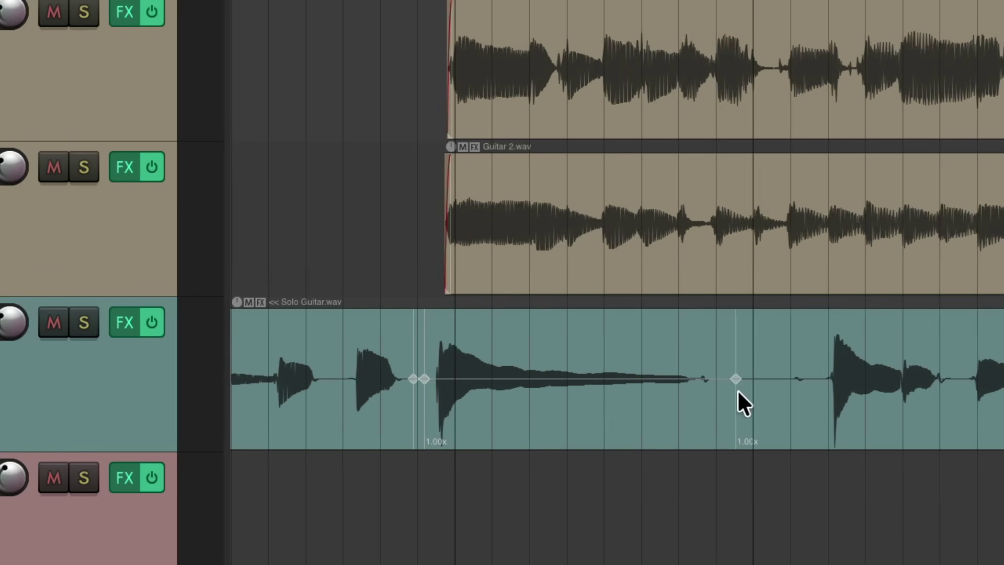
mouse_move(426, 384)
left_mouse_down()
mouse_move(466, 385)
mouse_move(447, 387)
left_mouse_up()
key("space")
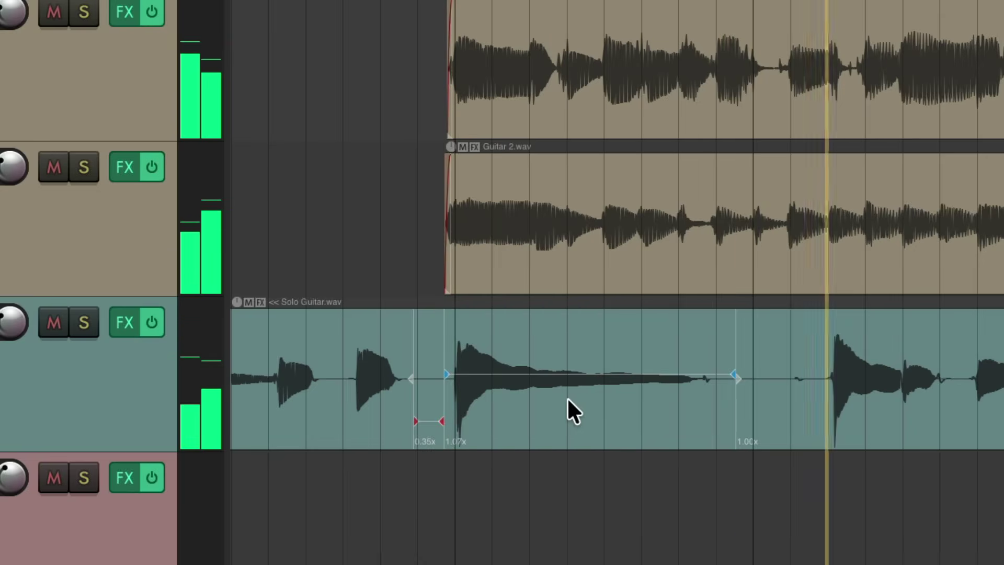
key("space")
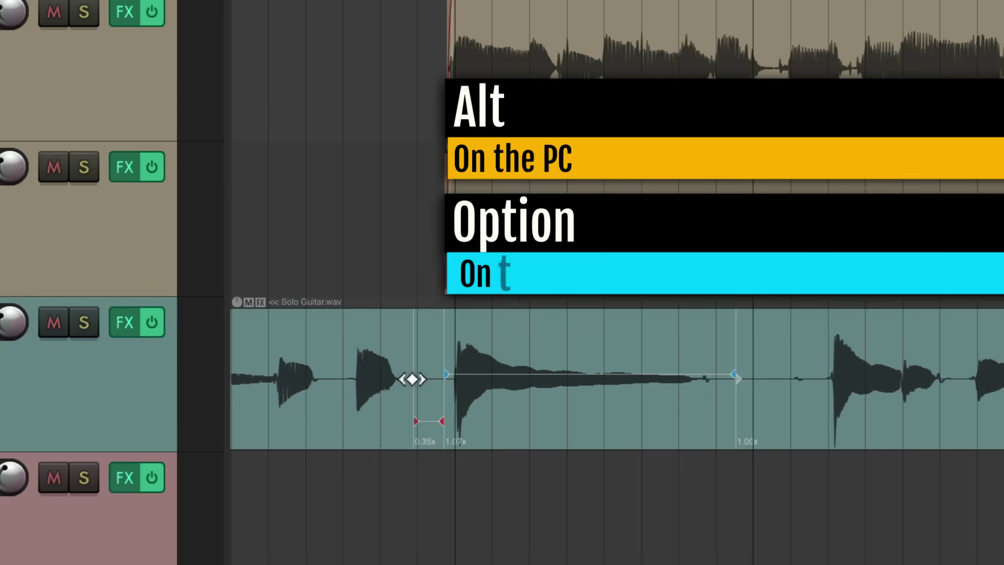
Remove the first stretch marker ahead of the sustained Solo Guitar note and play the passage.
left_click(413, 379, "alt")
scroll(502, 398, "down", 2)
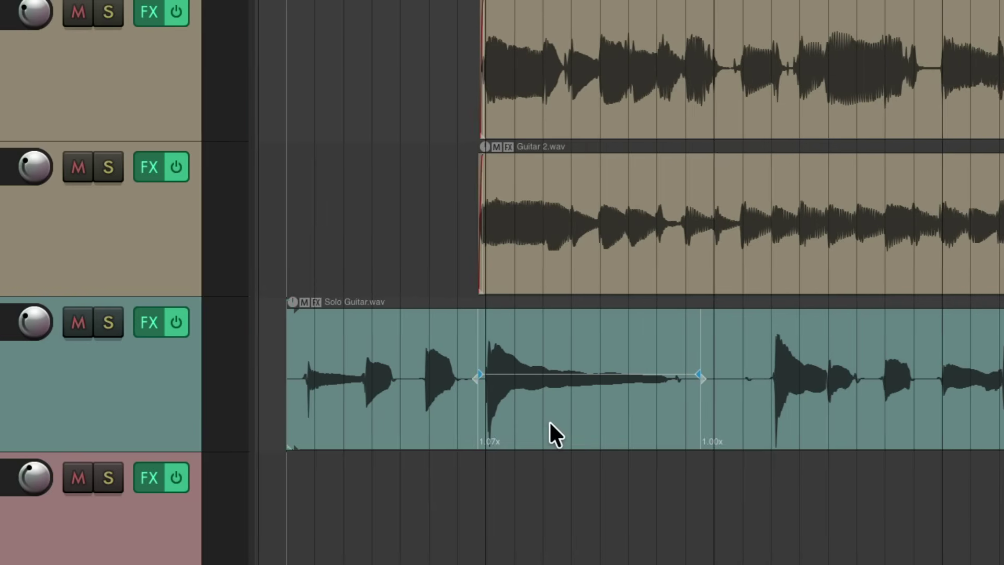
key("space")
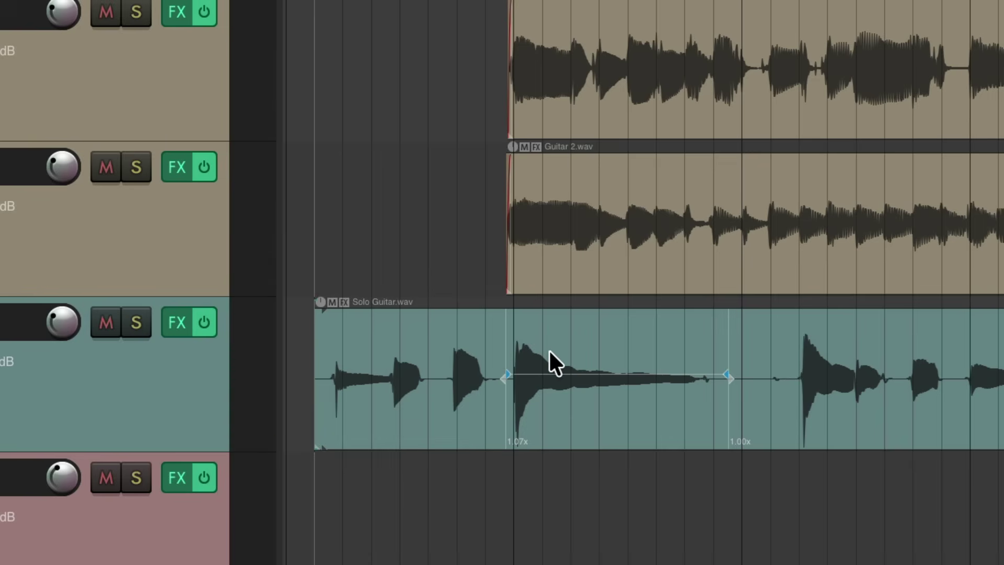
Restore the Solo Guitar item without stretch markers and split it just after the sustained note's tail.
left_click_drag(548, 350, 551, 355)
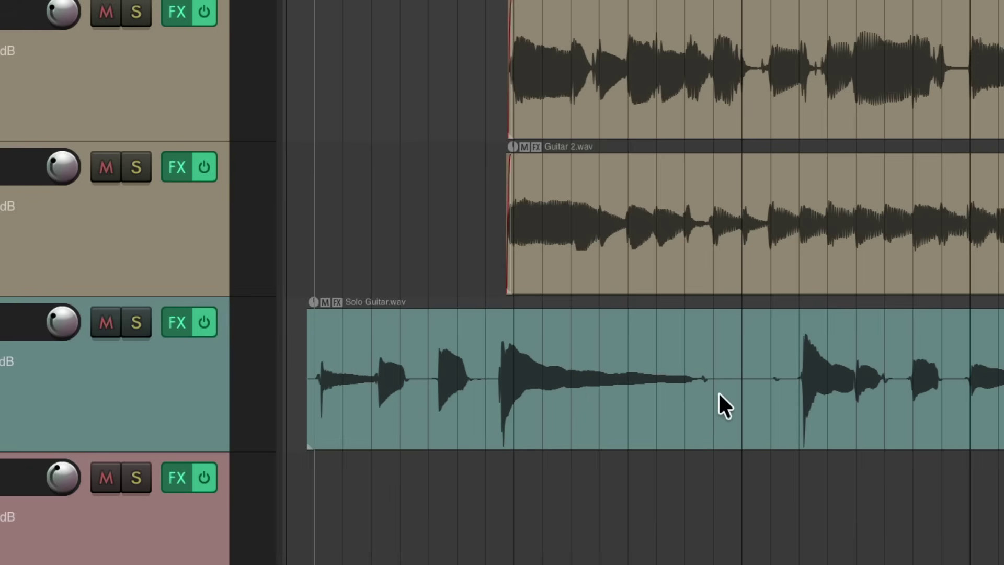
key("s")
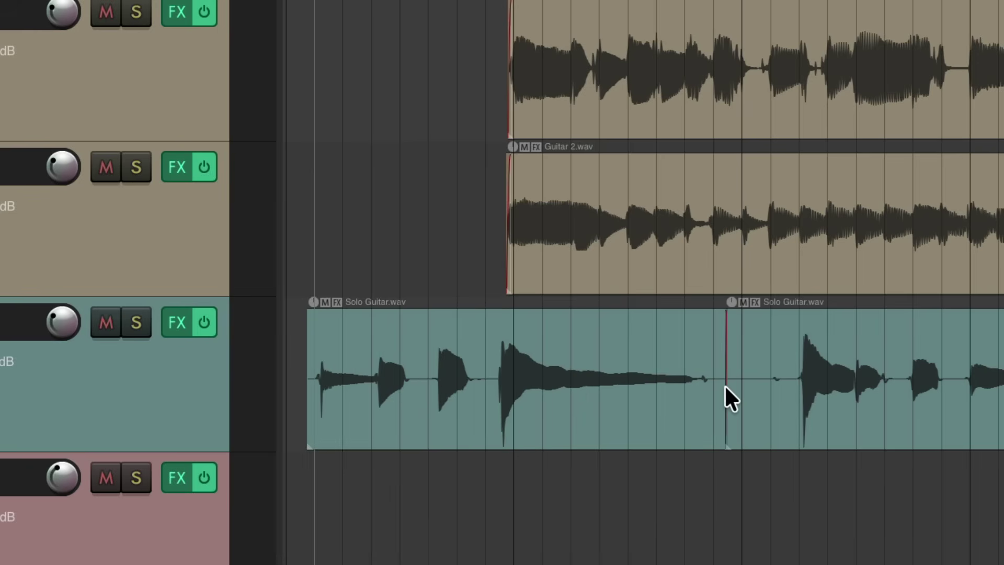
Slip the audio of the first Solo Guitar item later so the sustained note starts on the bar line, and play it.
scroll(527, 420, "up", 3)
scroll(527, 420, "left", 2)
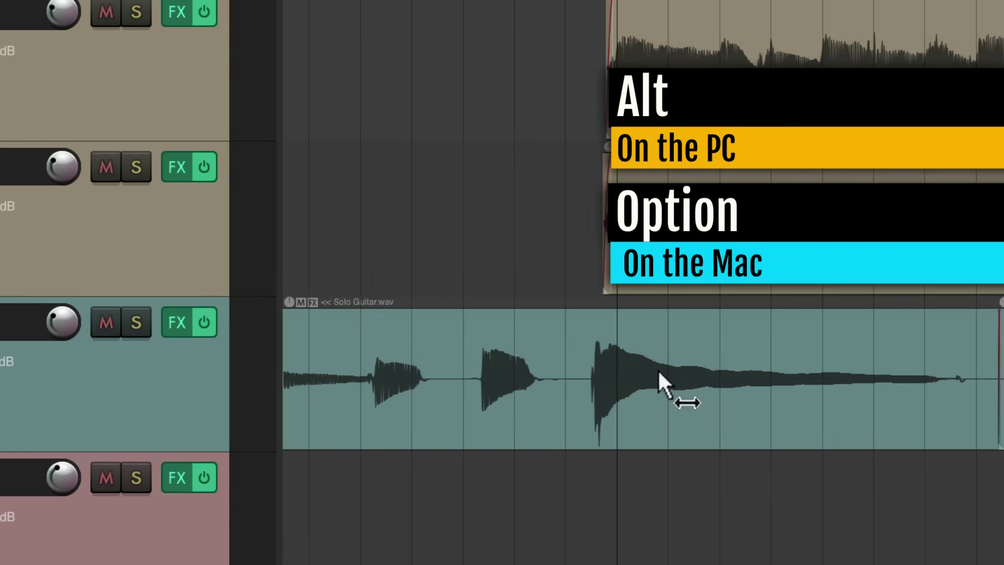
left_click_drag(658, 369, 683, 370)
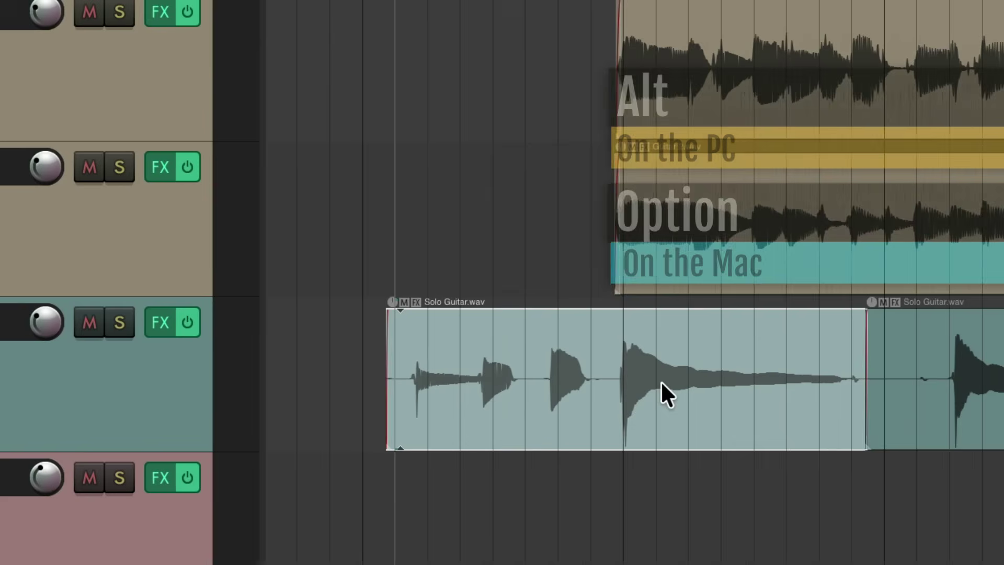
key("space")
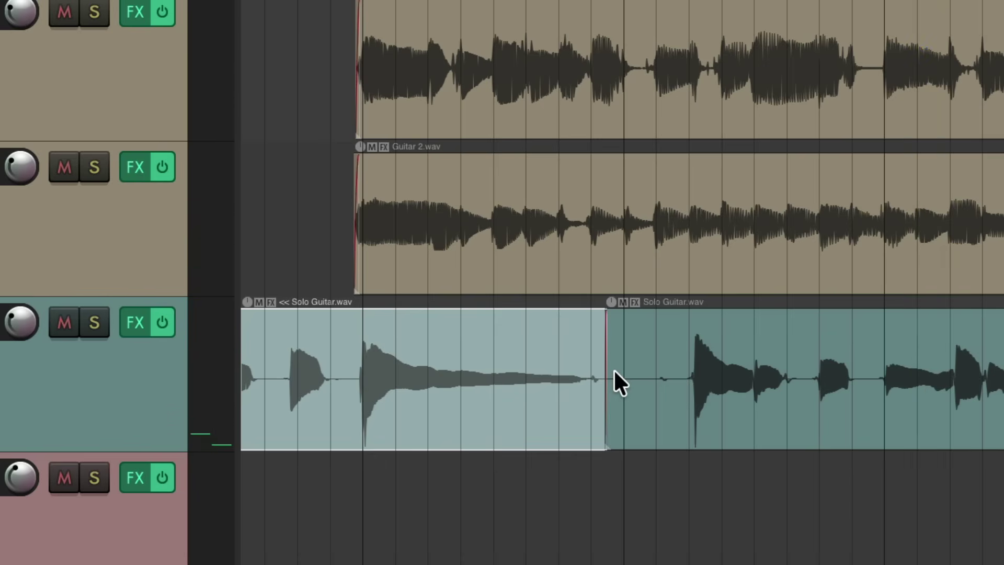
Mute the Solo Guitar track and play the opening vocal phrase to check its timing.
scroll(615, 371, "down", 3)
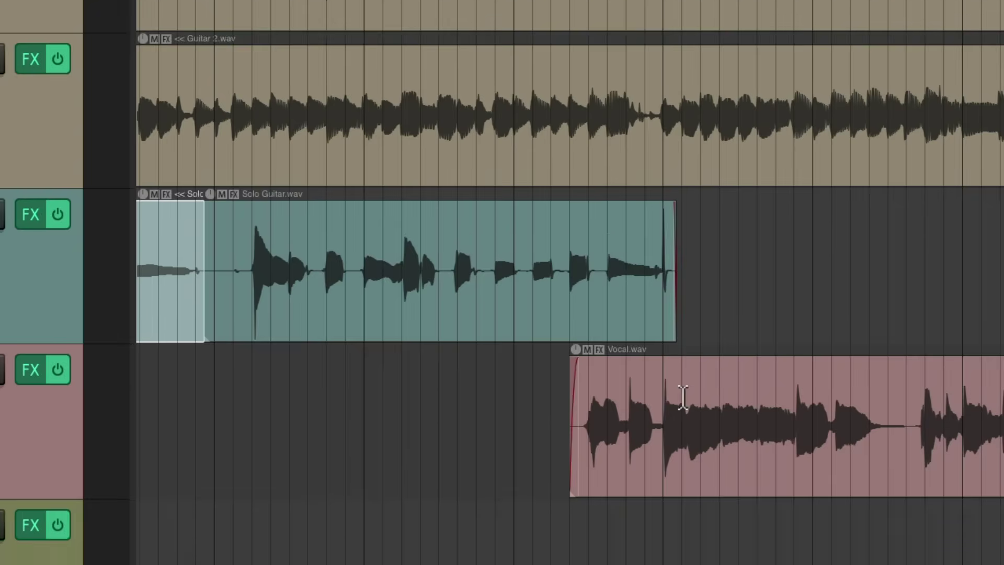
scroll(653, 469, "up", 3)
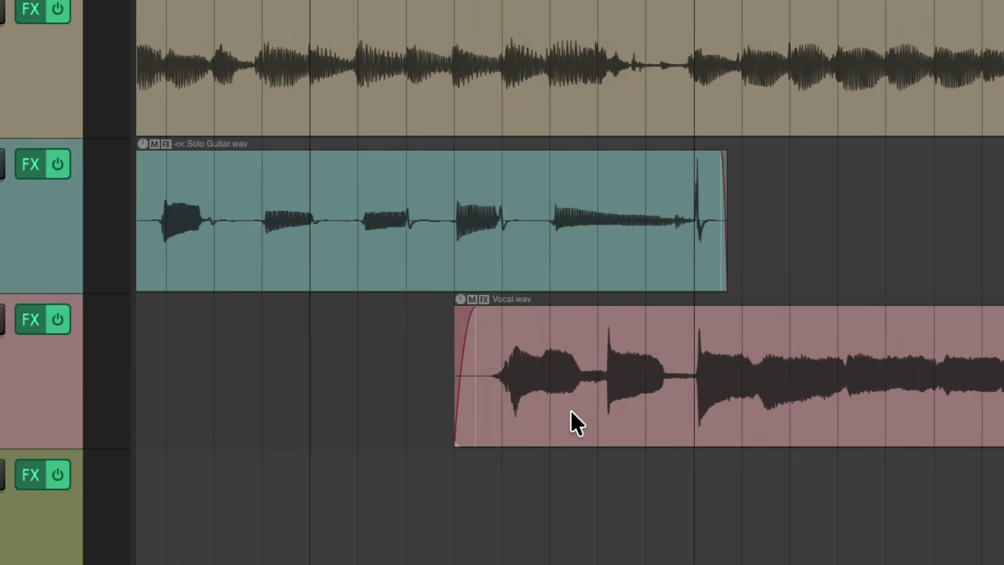
key("m")
scroll(492, 406, "up", 3)
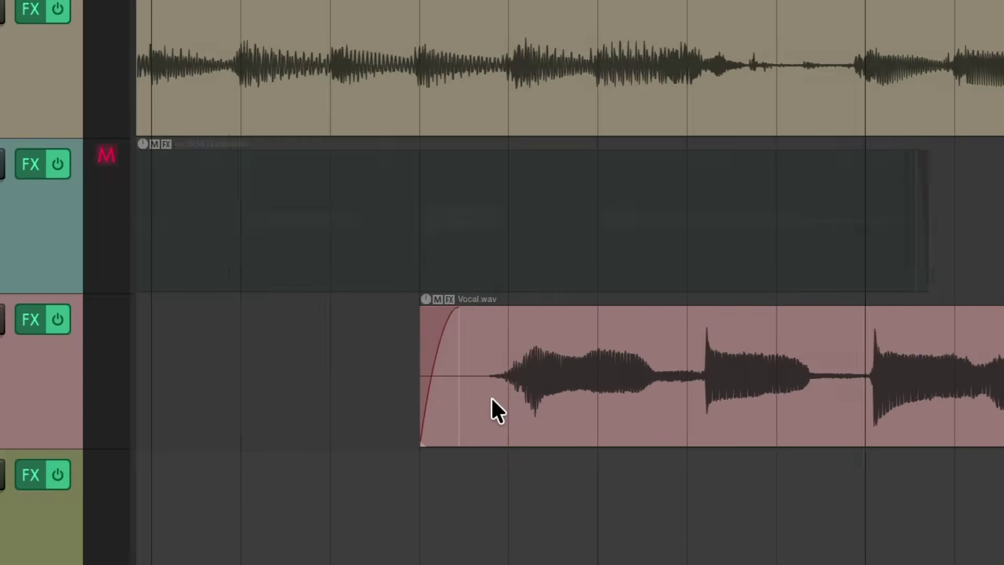
key("space")
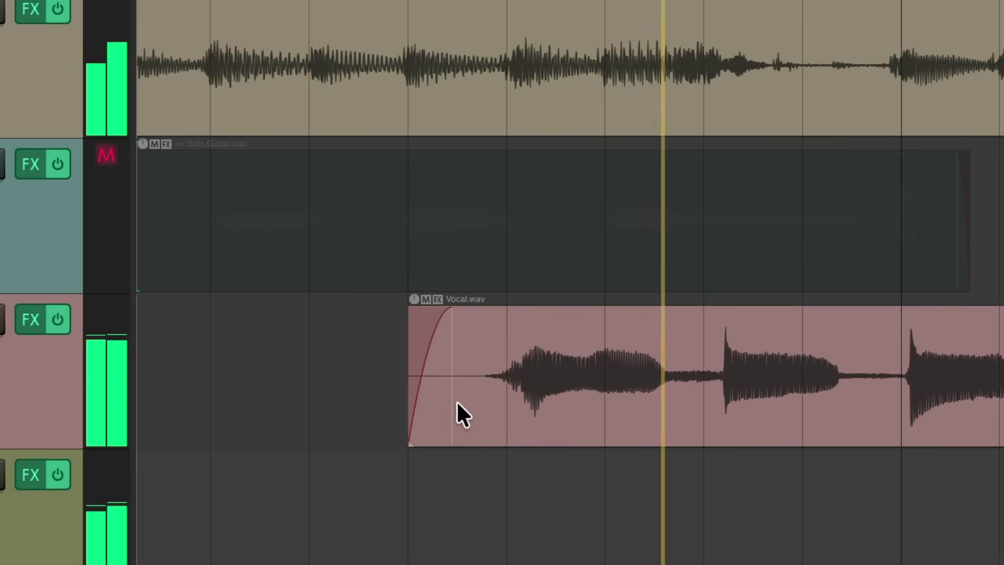
scroll(461, 363, "down", 3)
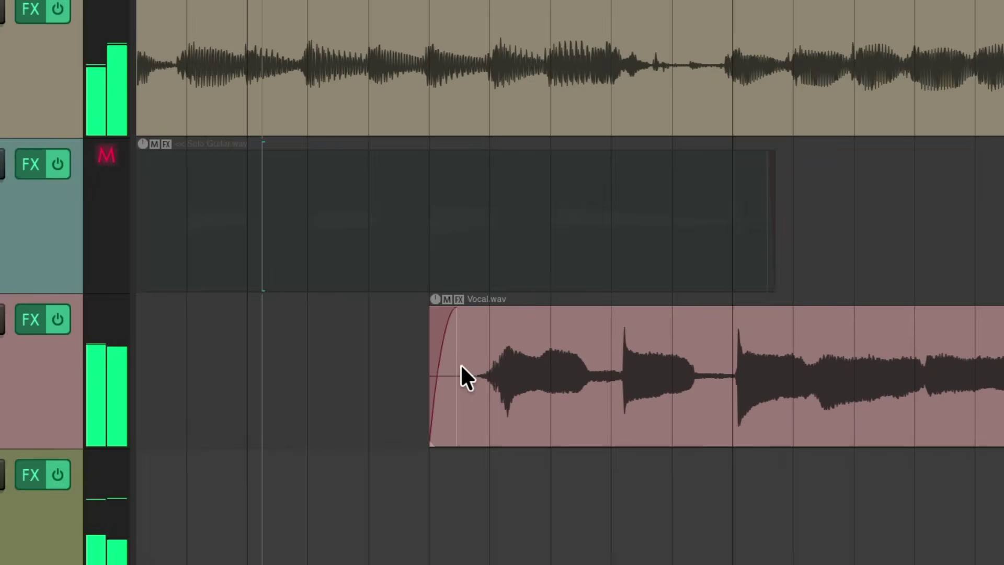
scroll(461, 363, "down", 1)
key("space")
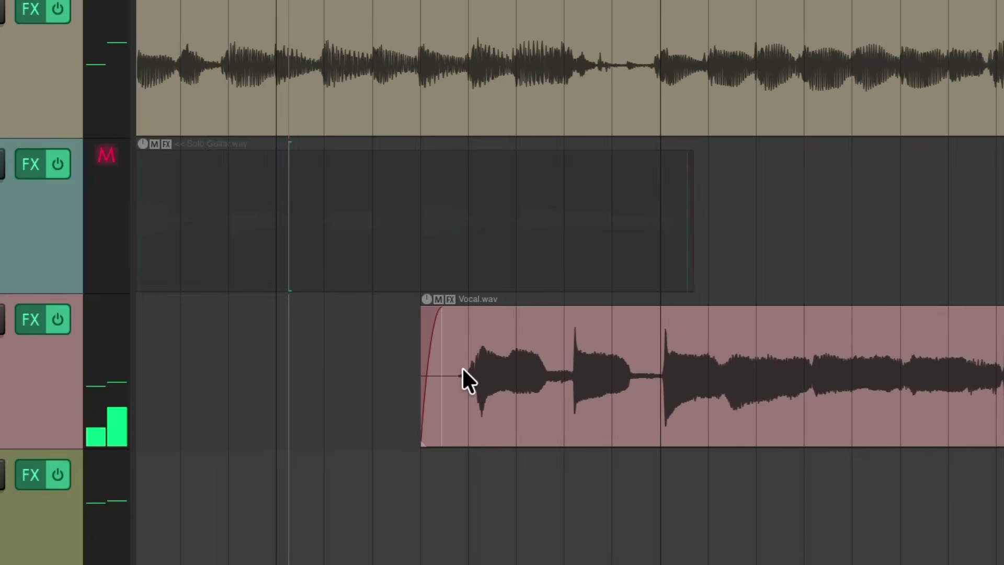
Split the Vocal item in the gap before the third vocal note, just ahead of bar 6.
scroll(520, 380, "up", 3)
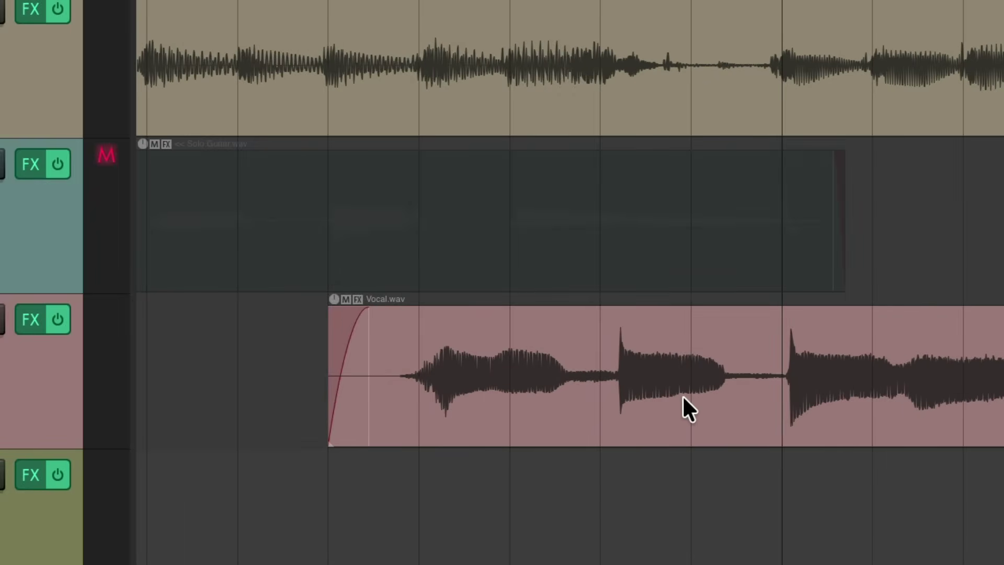
scroll(709, 411, "up", 2)
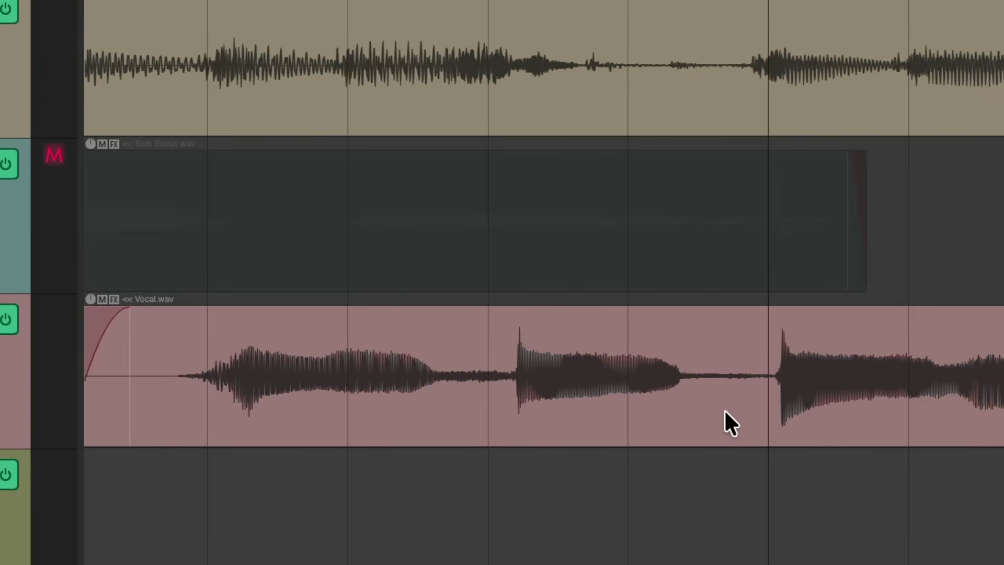
key("s")
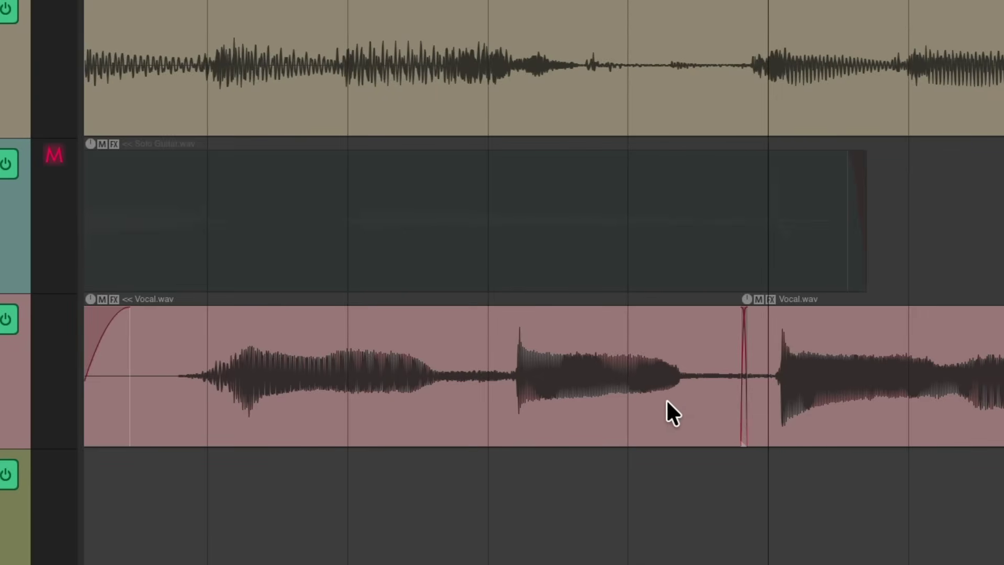
Slip the audio of the first Vocal item earlier so its second note starts on beat 5.4, and play the result.
scroll(674, 413, "left", 2)
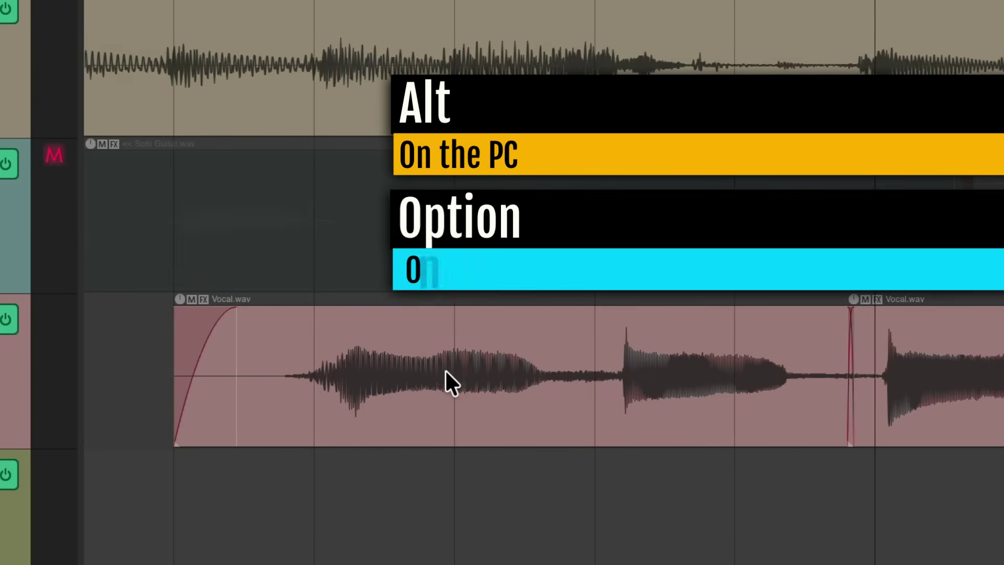
left_click_drag(448, 373, 413, 373)
key("space")
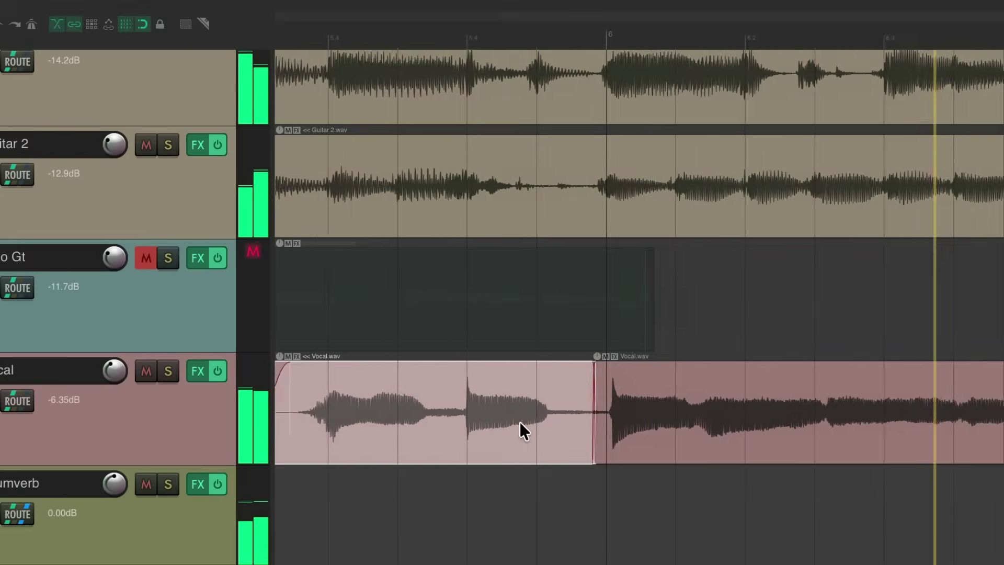
scroll(522, 434, "down", 4)
scroll(521, 434, "down", 2)
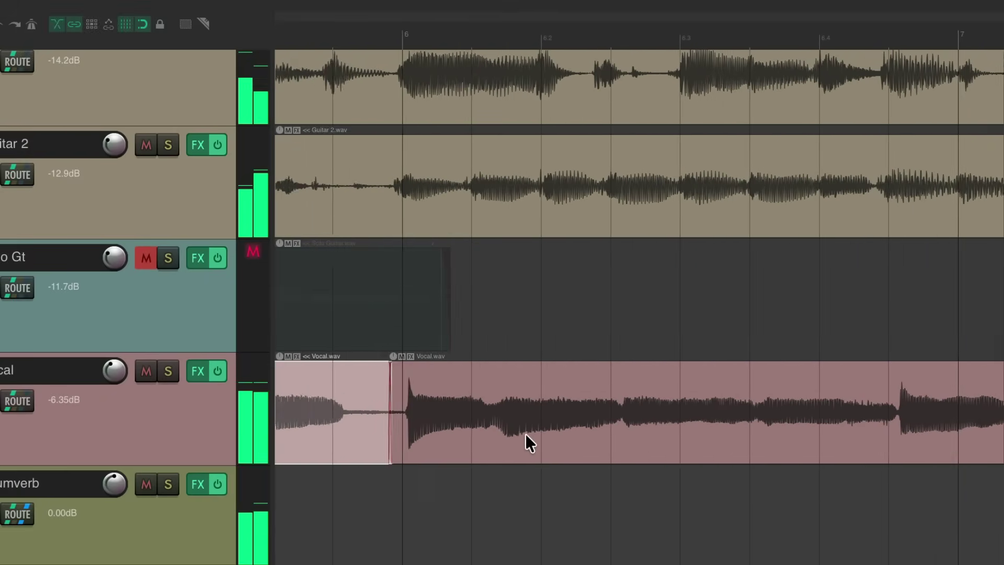
scroll(528, 434, "up", 3)
key("space")
Split the second Vocal item before the next phrase, slip its audio earlier so it starts on bar 6, and play the passage.
scroll(547, 443, "right", 2)
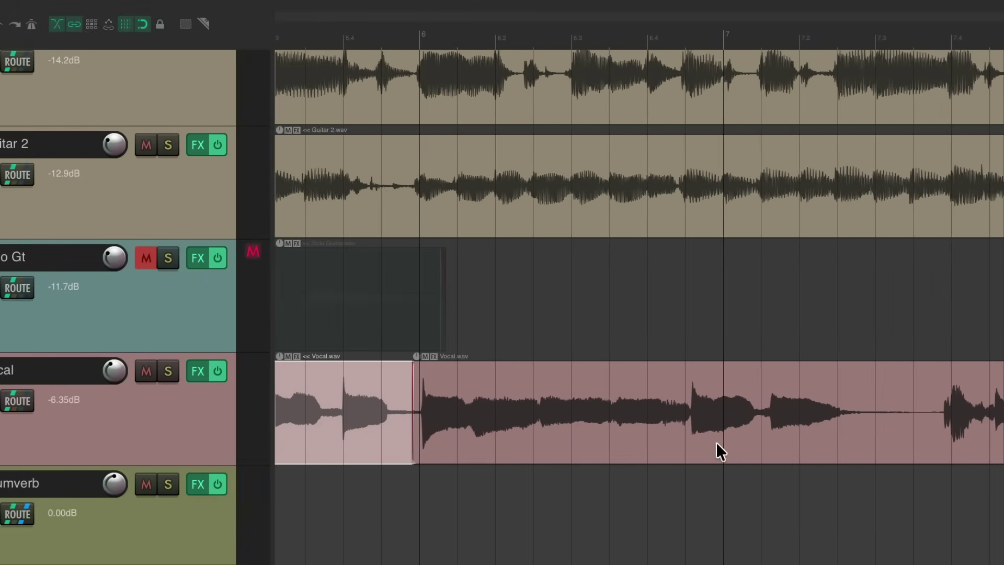
key("s")
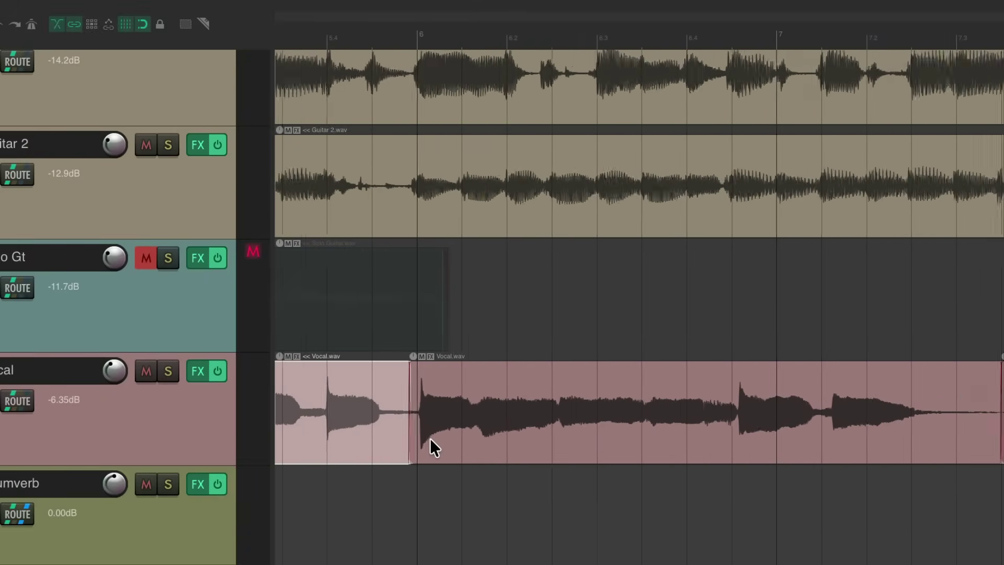
scroll(430, 439, "up", 5)
scroll(459, 421, "left", 2)
left_click(466, 383)
scroll(467, 384, "left", 5)
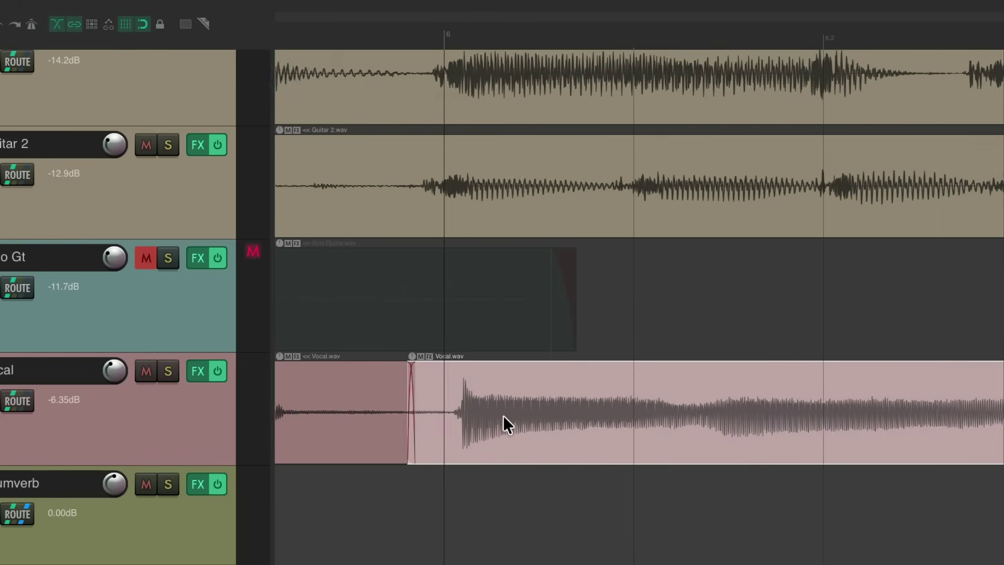
left_click_drag(582, 436, 566, 436)
scroll(576, 434, "down", 5)
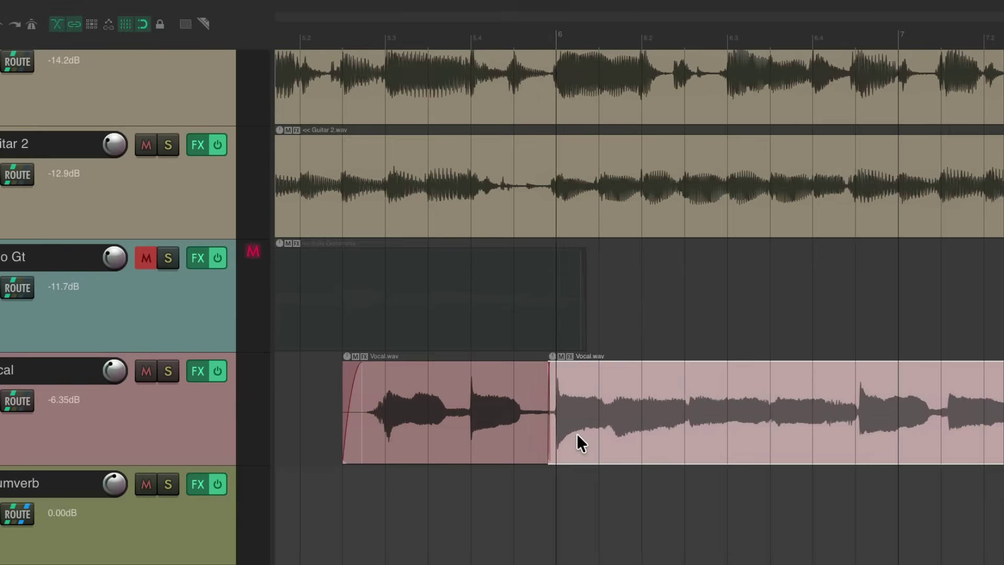
key("space")
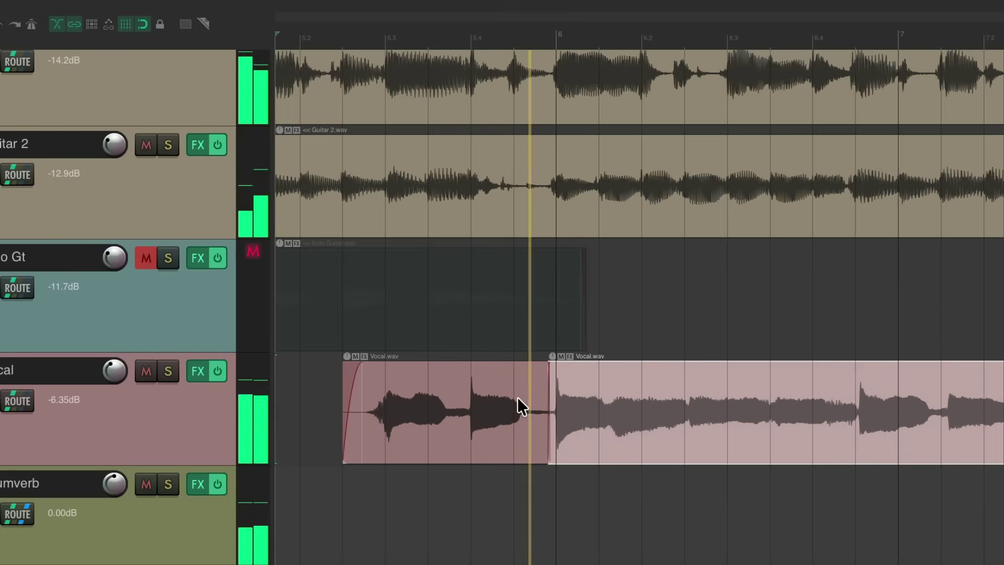
scroll(534, 391, "down", 1)
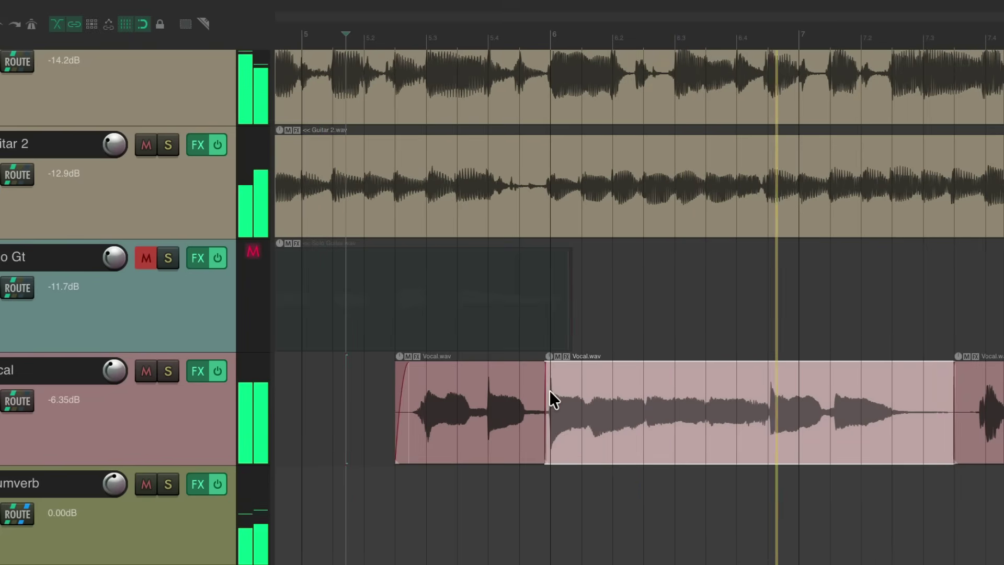
Delete the first two Vocal items and extend the start of the remaining Vocal item back to before the first vocal note.
scroll(556, 389, "down", 1)
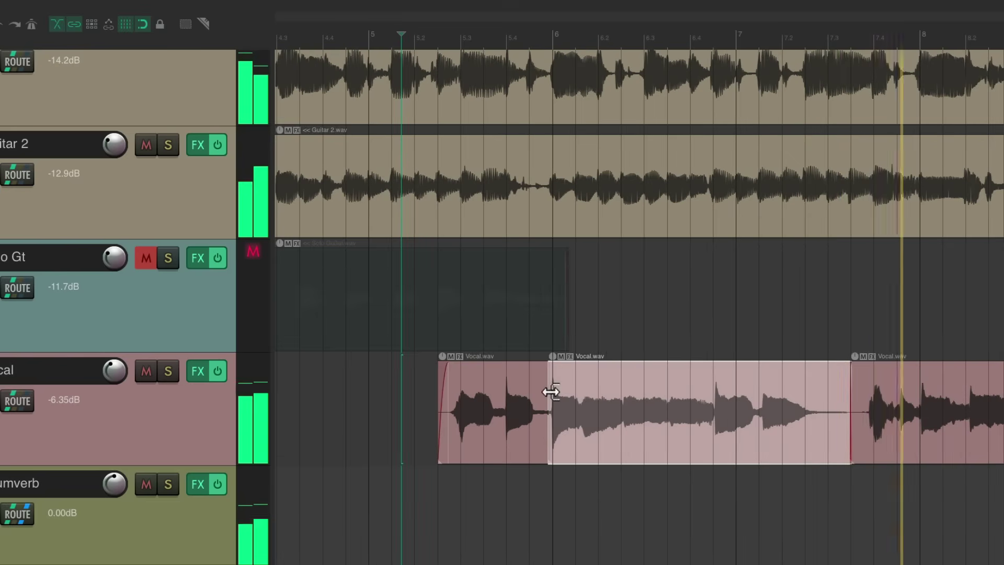
scroll(553, 390, "right", 1)
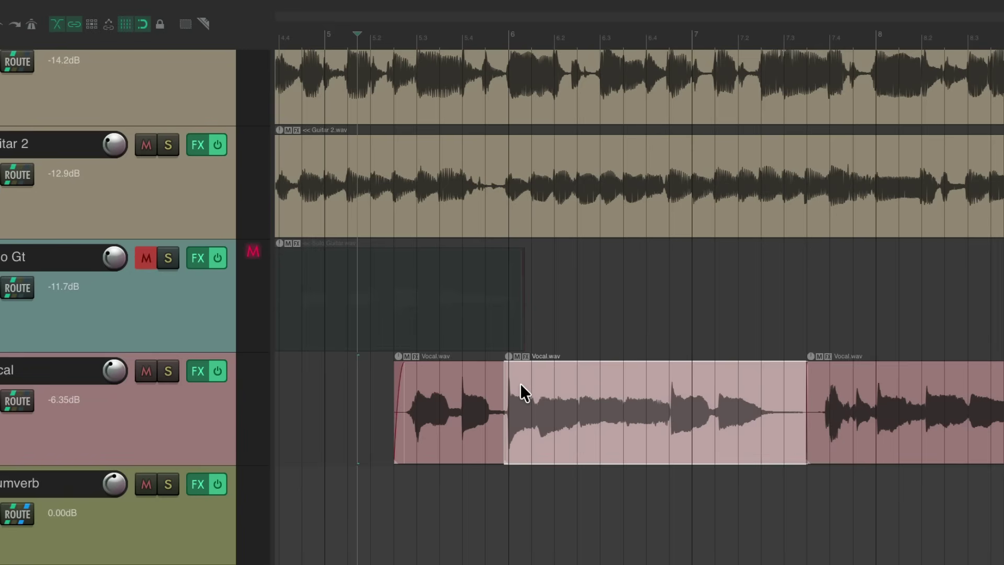
key("Delete")
left_click(494, 387)
key("Delete")
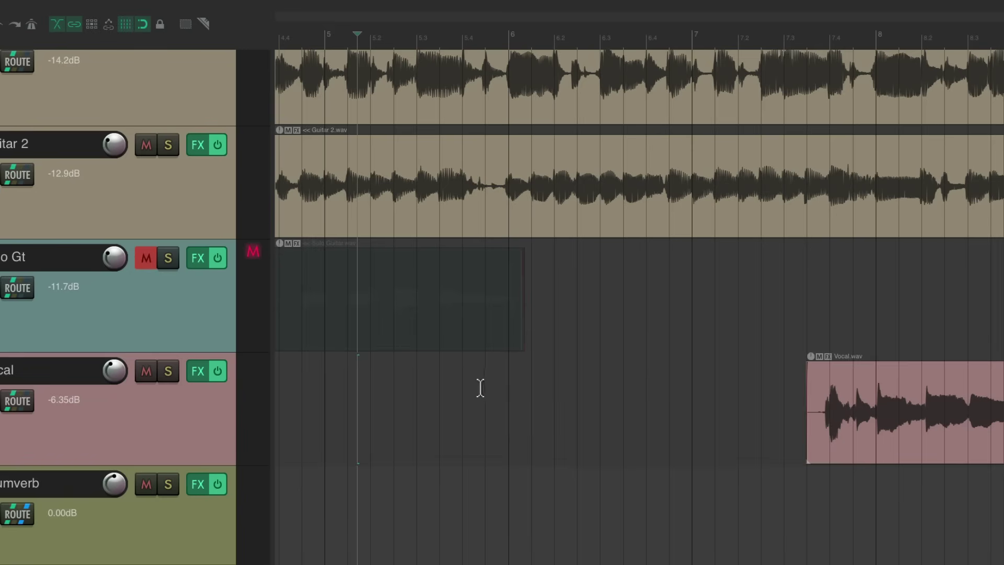
left_click_drag(805, 403, 392, 433)
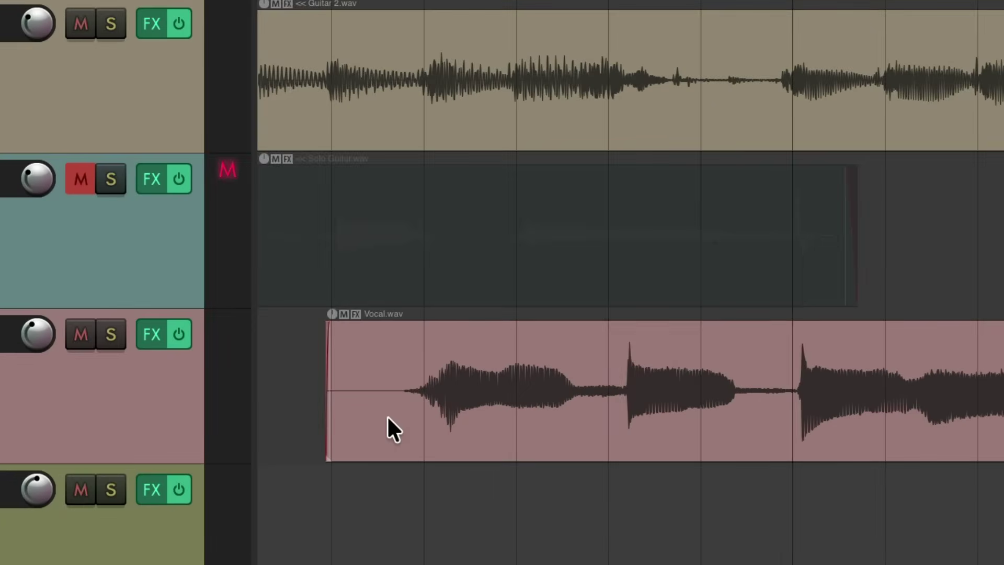
Add stretch markers before the first and third vocal notes, move the first marker earlier to pull both opening notes ahead, and play the result.
key("shift+w")
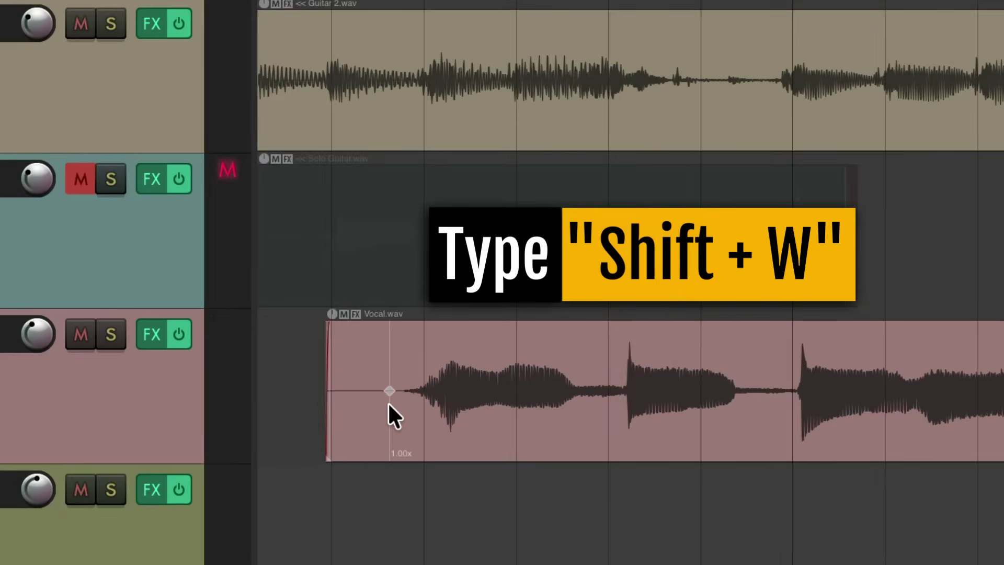
key("shift+w")
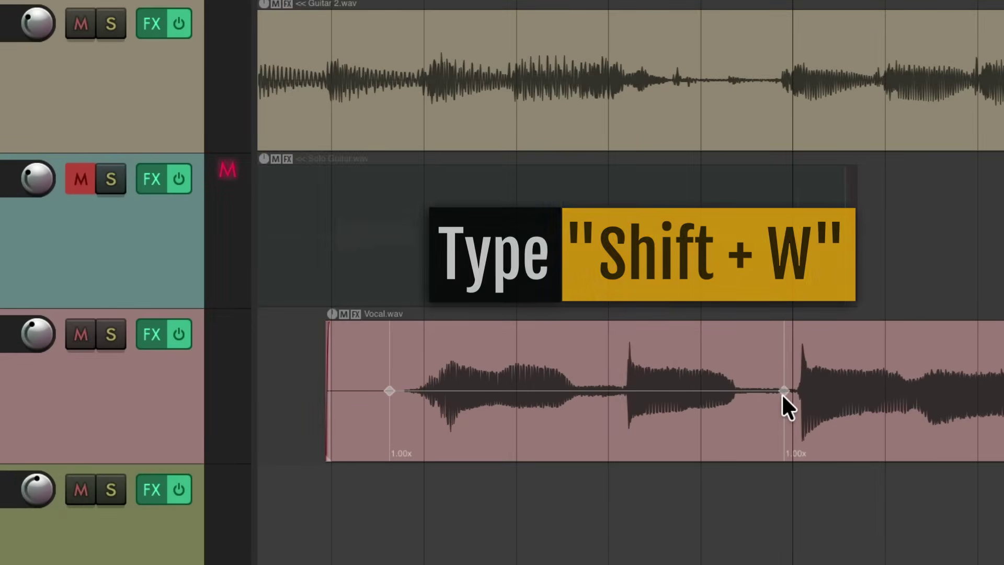
left_click_drag(390, 393, 374, 393)
key("space")
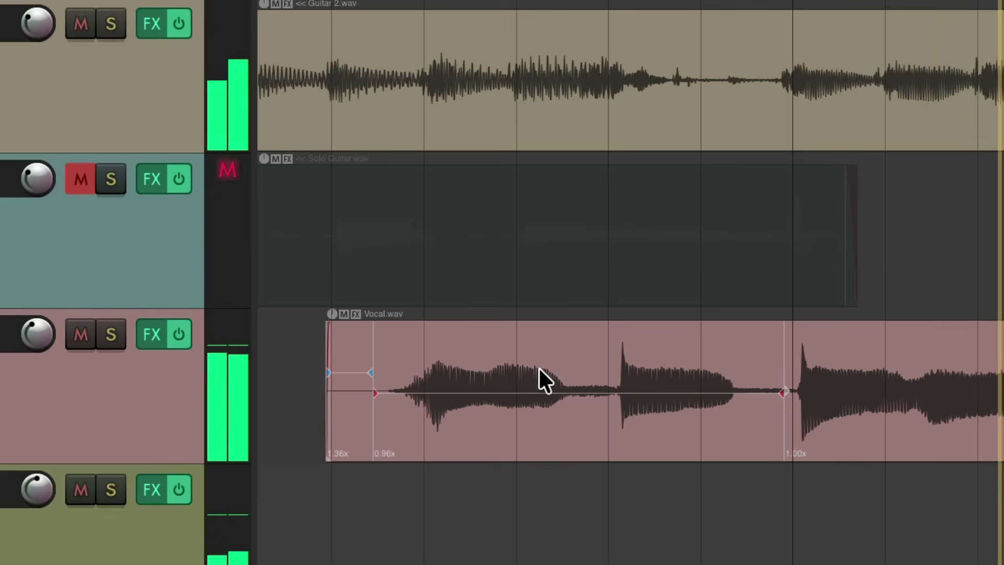
scroll(565, 375, "down", 3)
scroll(566, 361, "down", 2)
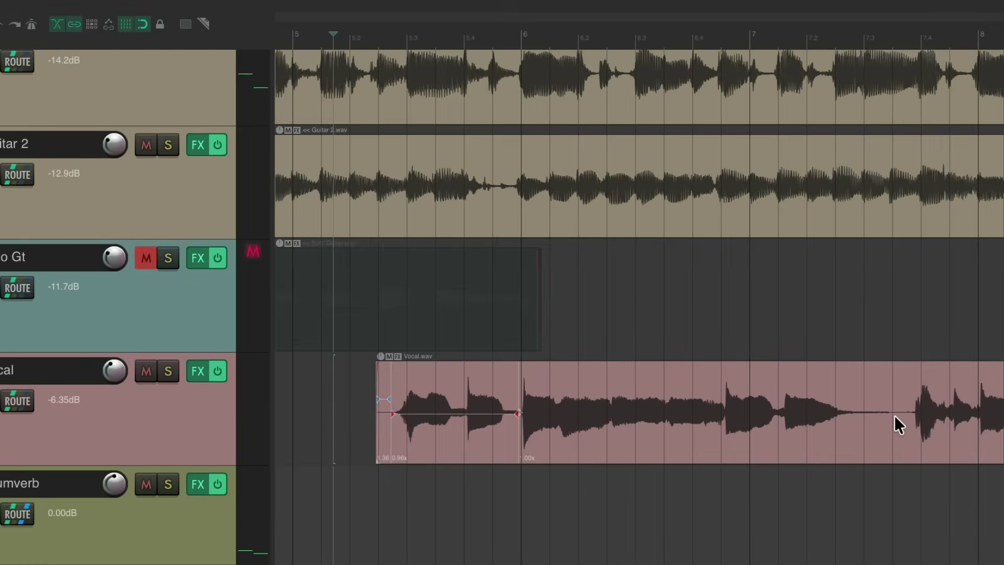
Add a Vocal stretch marker before beat 7.4, move the marker ahead of bar 6 earlier so the third note starts there, and play.
scroll(602, 431, "up", 3)
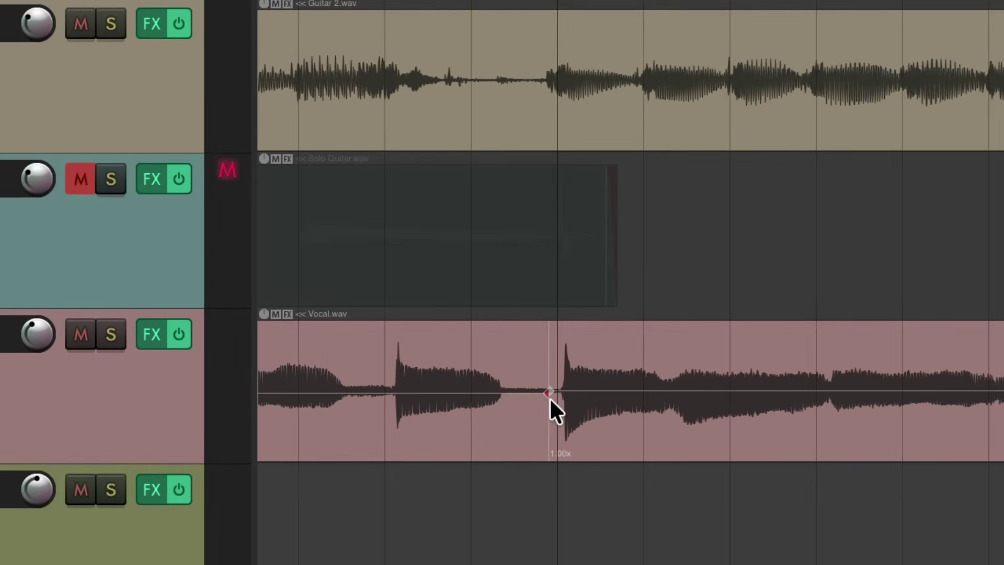
left_click_drag(549, 395, 544, 394)
key("space")
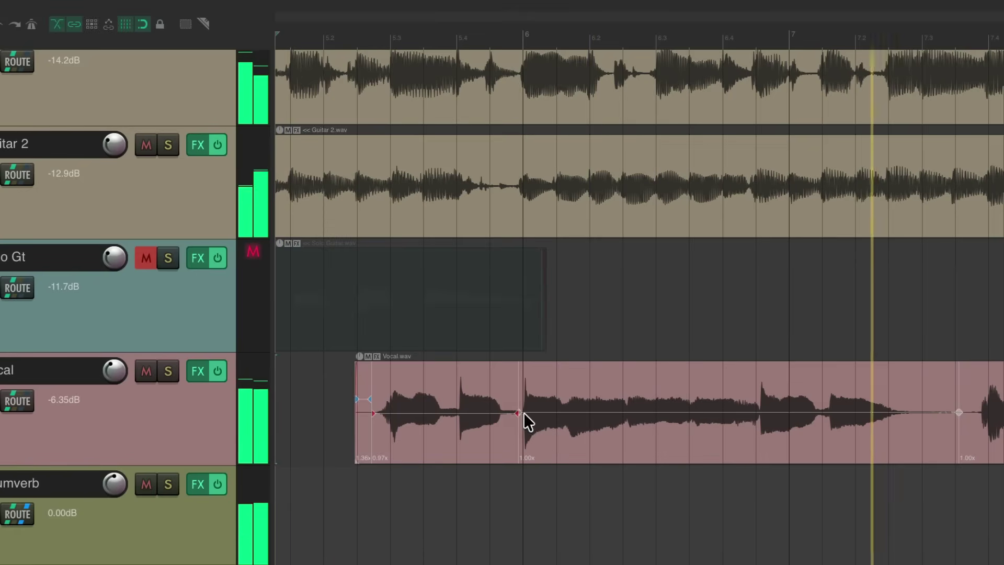
scroll(523, 413, "right", 3)
scroll(539, 413, "right", 3)
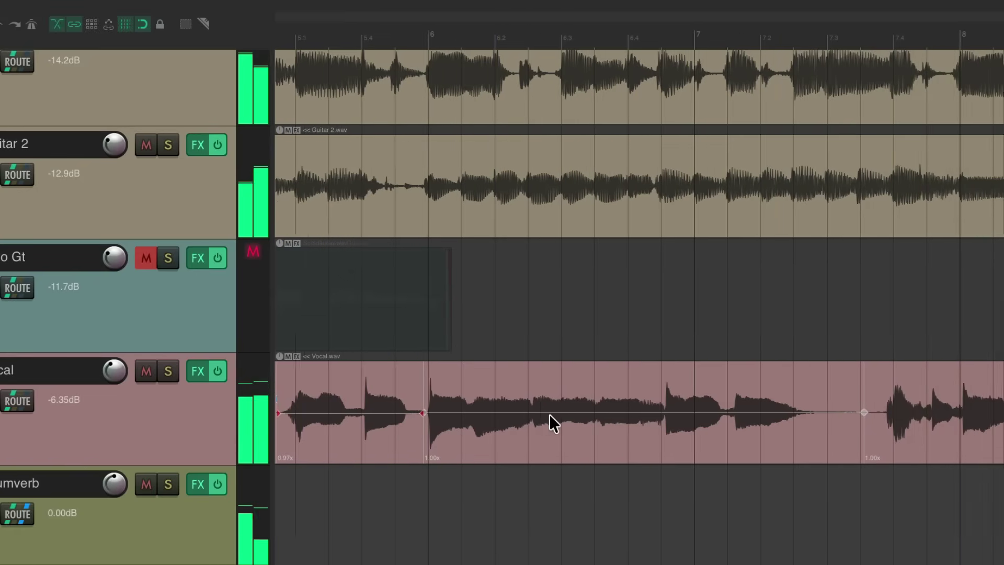
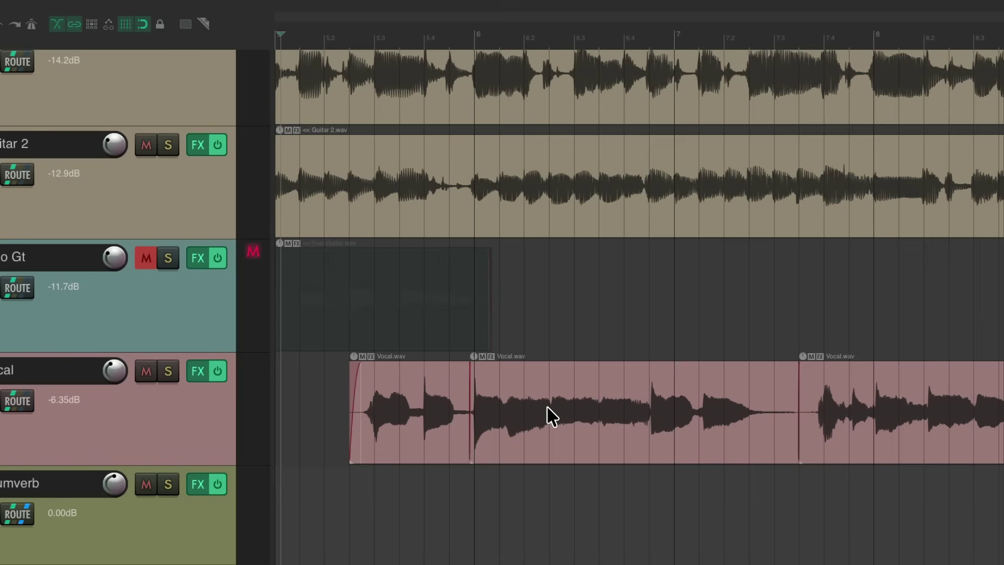
Mute the Vocal track and play the Bass and guitar tracks through bar 5 to check the bass timing.
key("space")
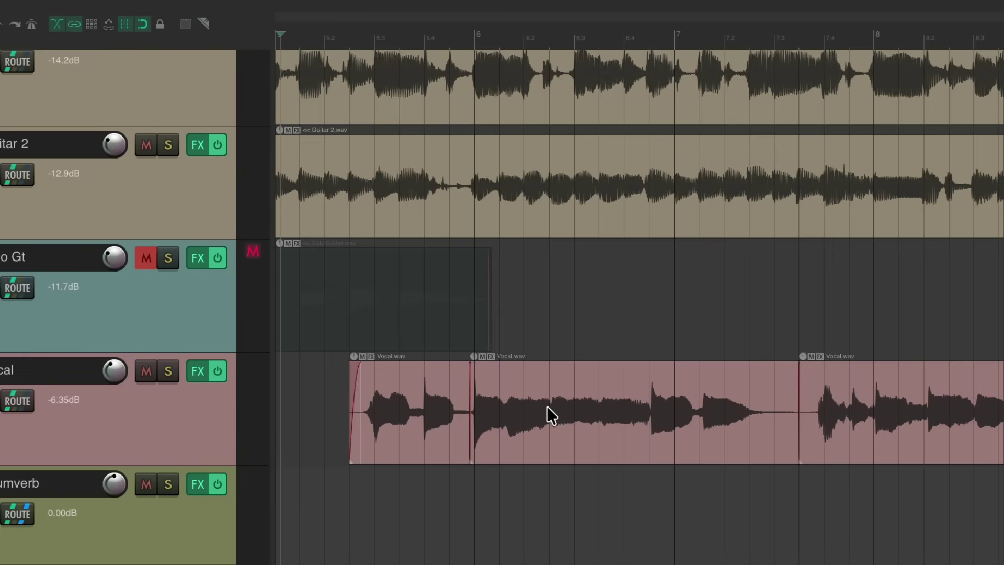
left_click(147, 371)
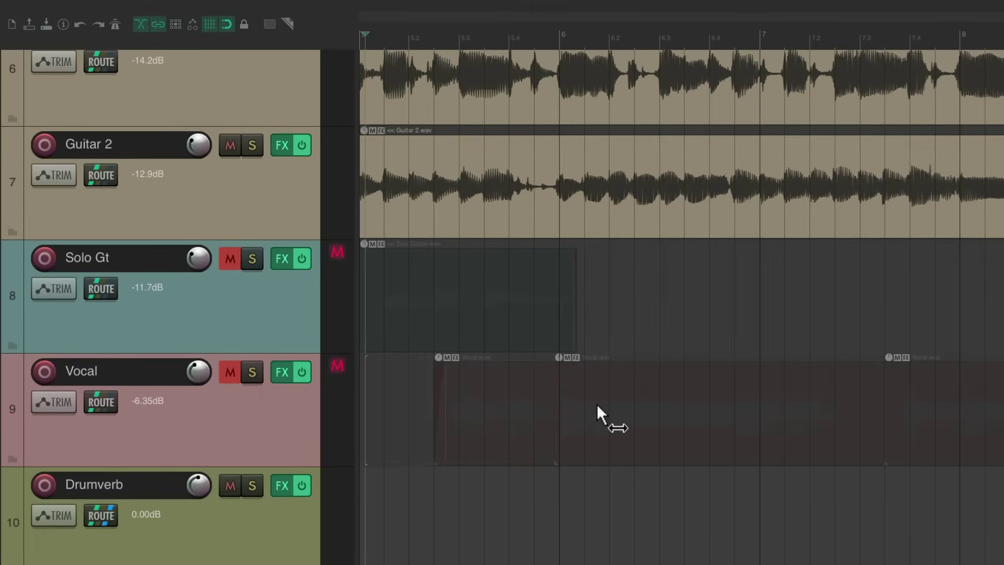
scroll(602, 417, "up", 5)
scroll(613, 379, "down", 4)
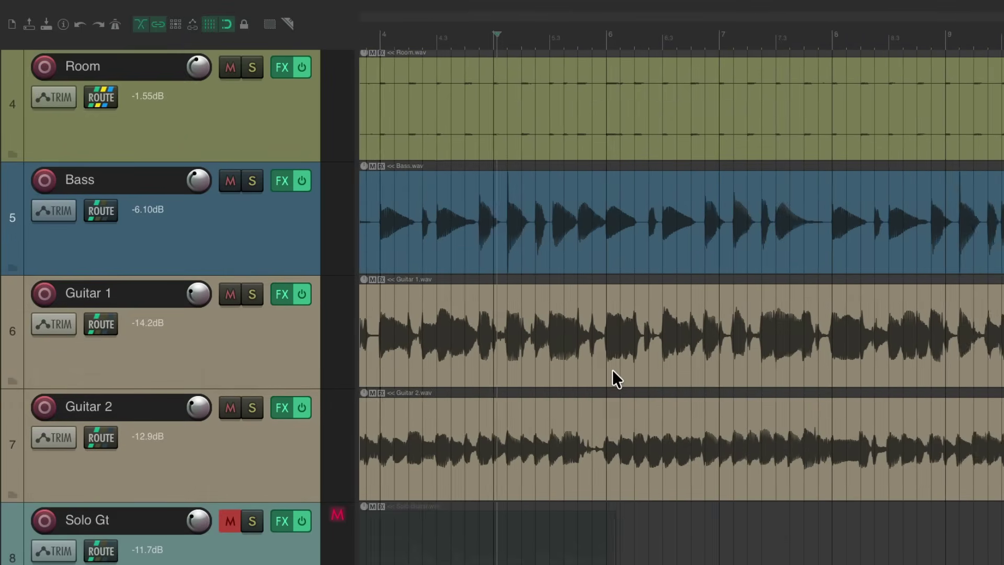
key("space")
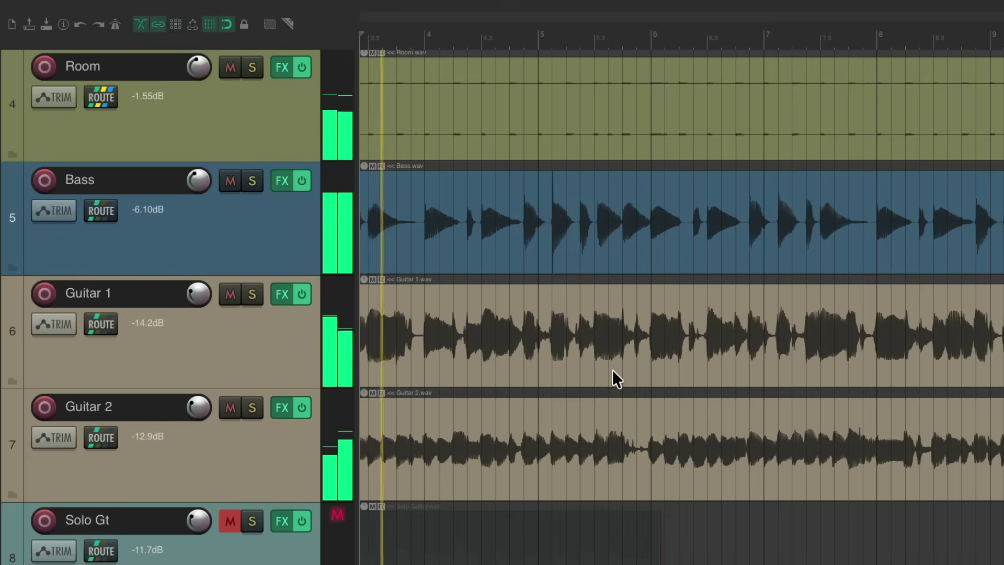
scroll(563, 372, "up", 3)
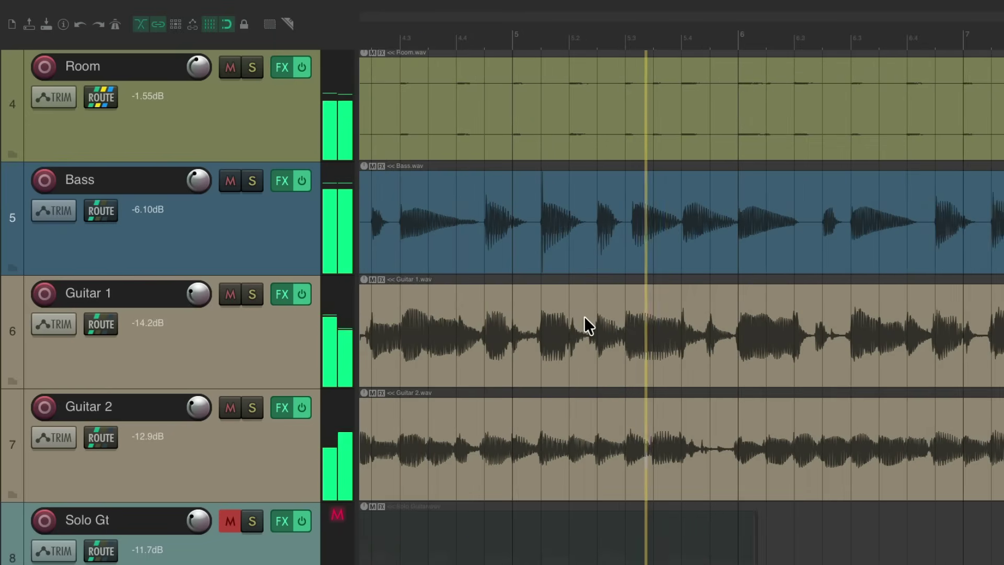
key("space")
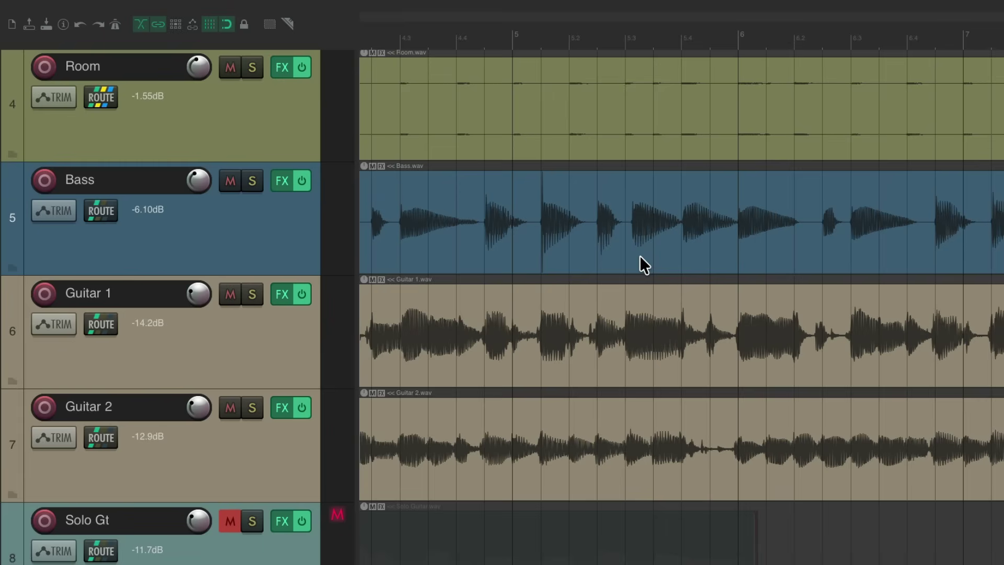
Mute the Guitar 1 and Guitar 2 tracks and play bar 5 to hear the bass against the drums.
left_click_drag(231, 298, 229, 420)
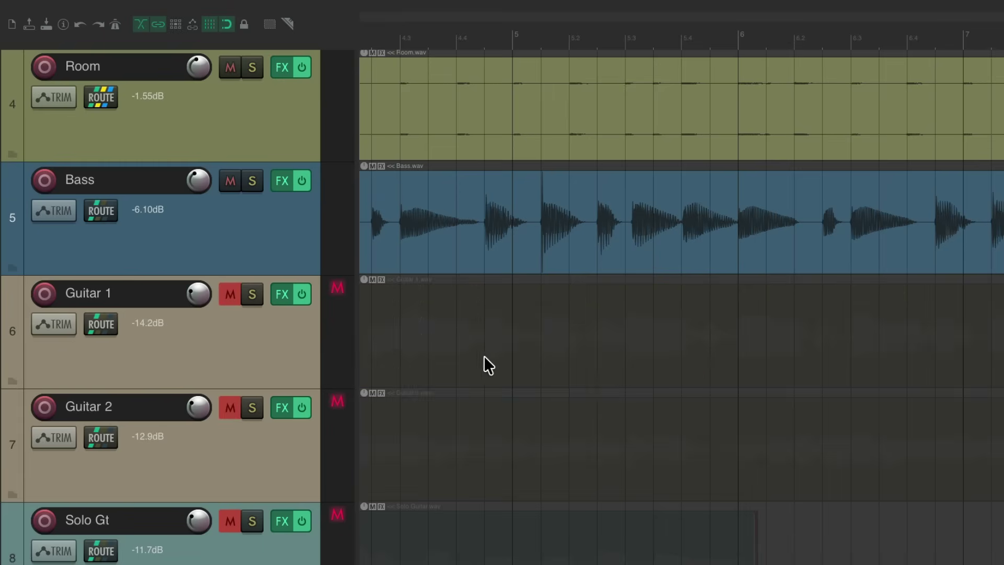
key("space")
scroll(581, 335, "up", 3)
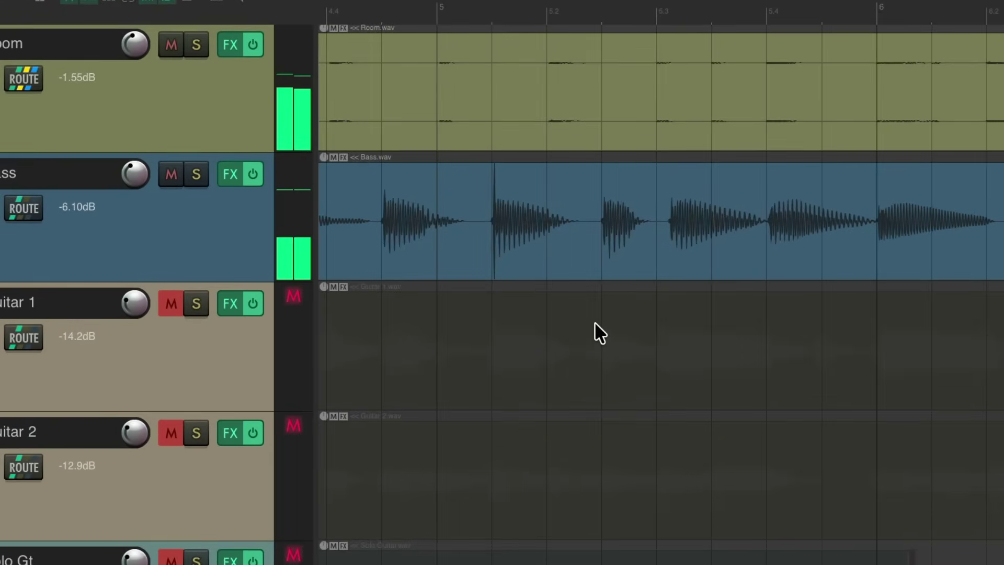
scroll(595, 321, "down", 1)
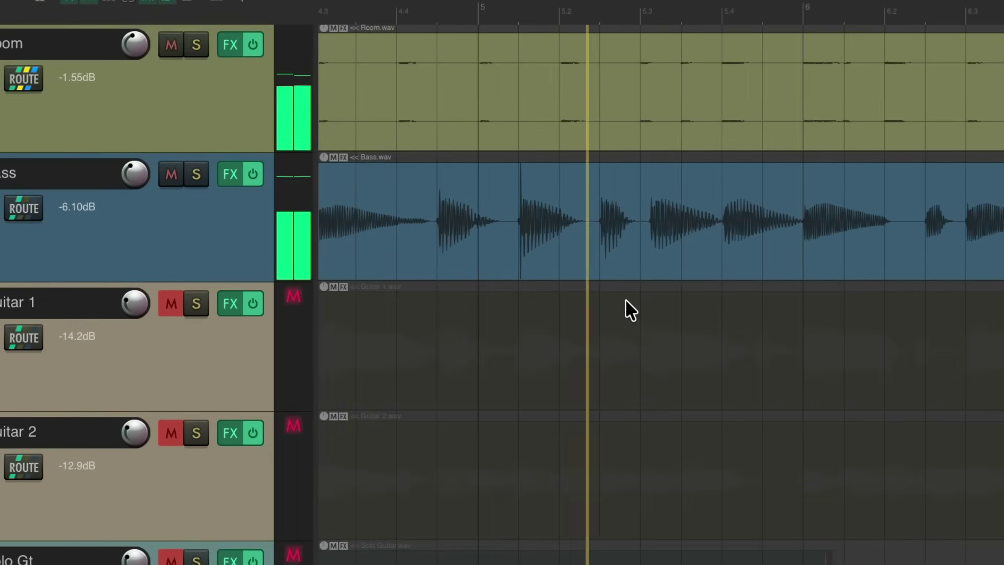
key("space")
Split the Bass item around the late note near beat 5.3 and slip its audio earlier so the note starts on beat 5.3.
scroll(666, 304, "up", 4)
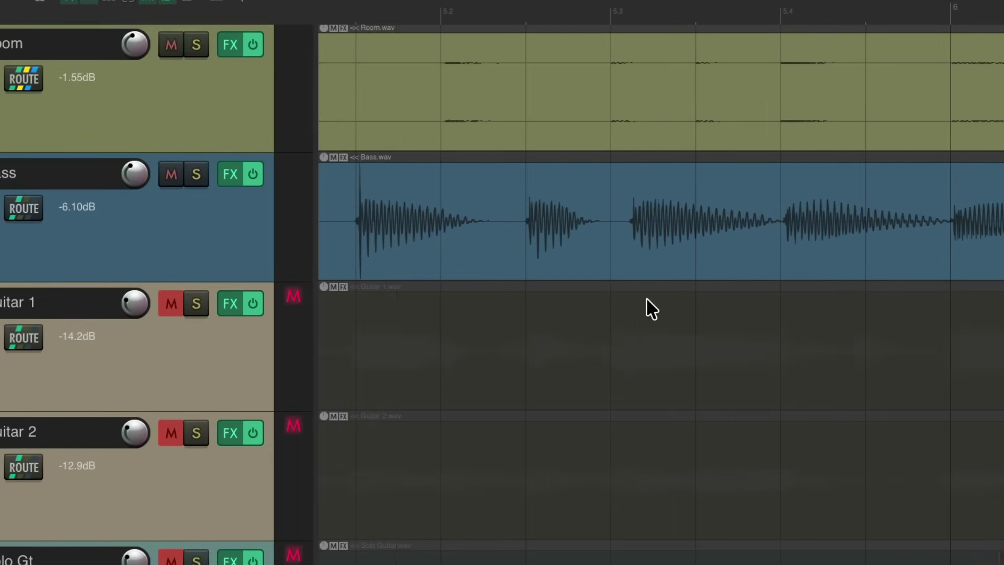
scroll(648, 307, "up", 3)
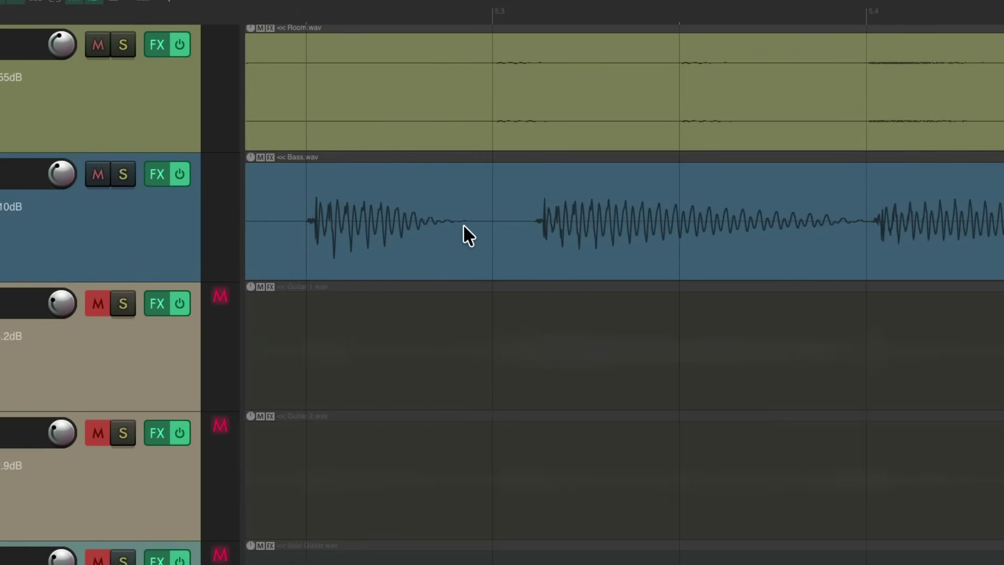
key("s")
key("s")
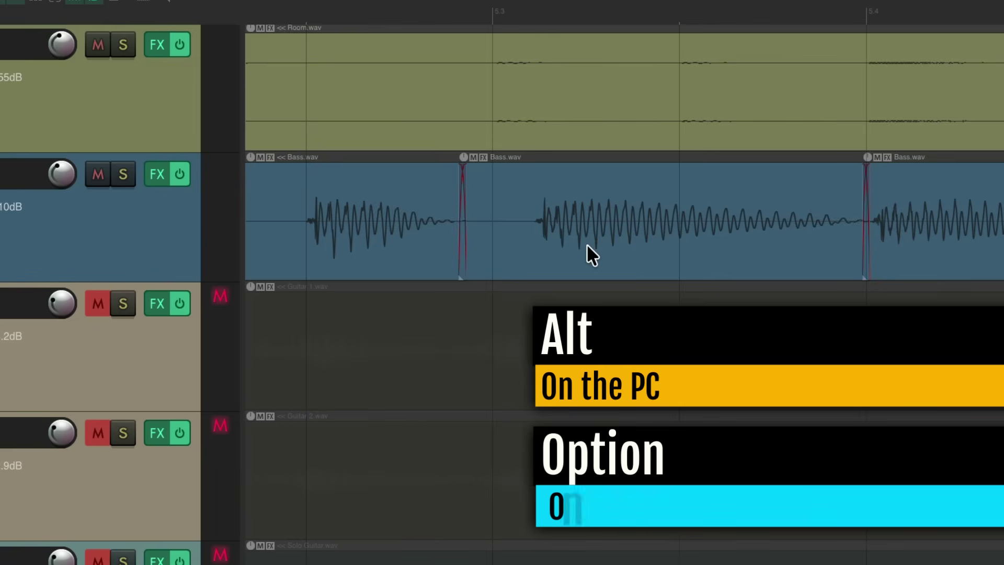
left_click_drag(600, 244, 546, 251)
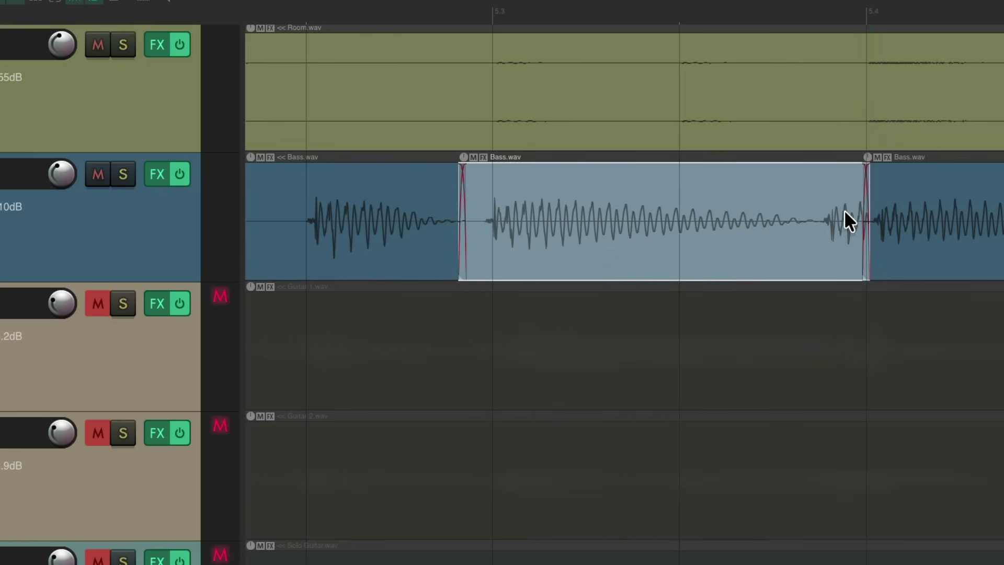
Trim the slipped Bass item's end to remove the duplicated attack before beat 5.4, and undo the Bass edits back to the unsplit item.
left_click_drag(863, 207, 863, 231)
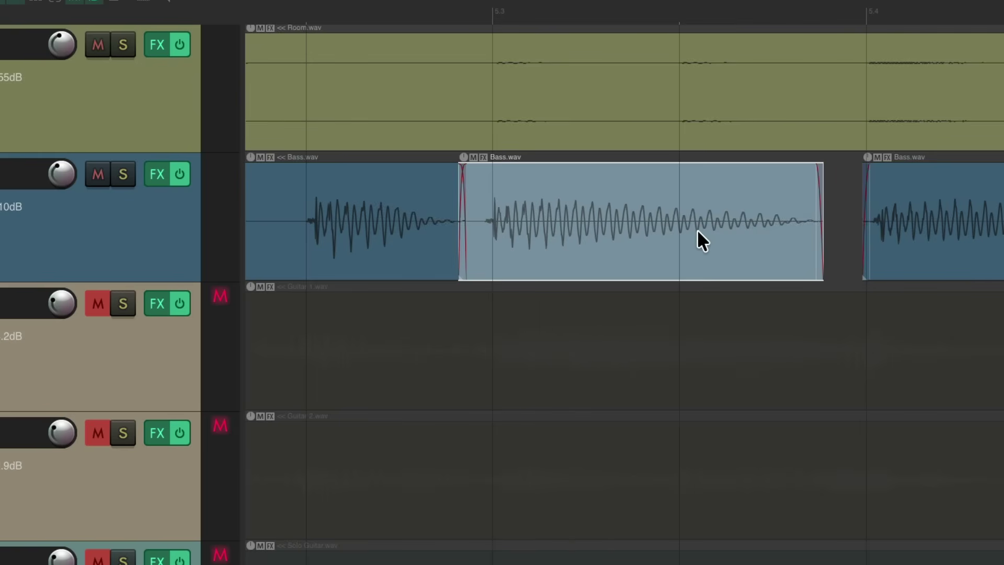
scroll(698, 230, "down", 2)
key("space")
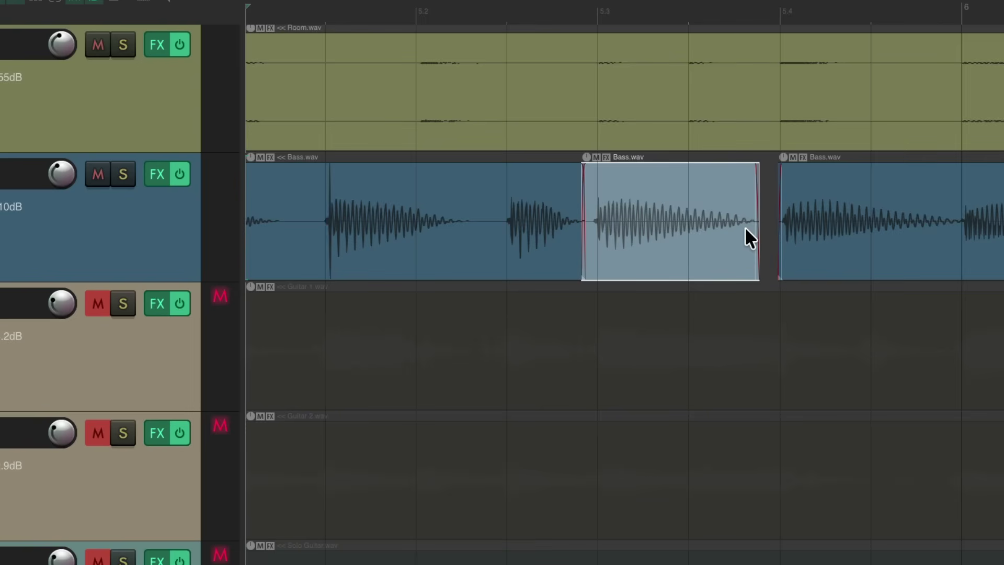
key("ctrl+z")
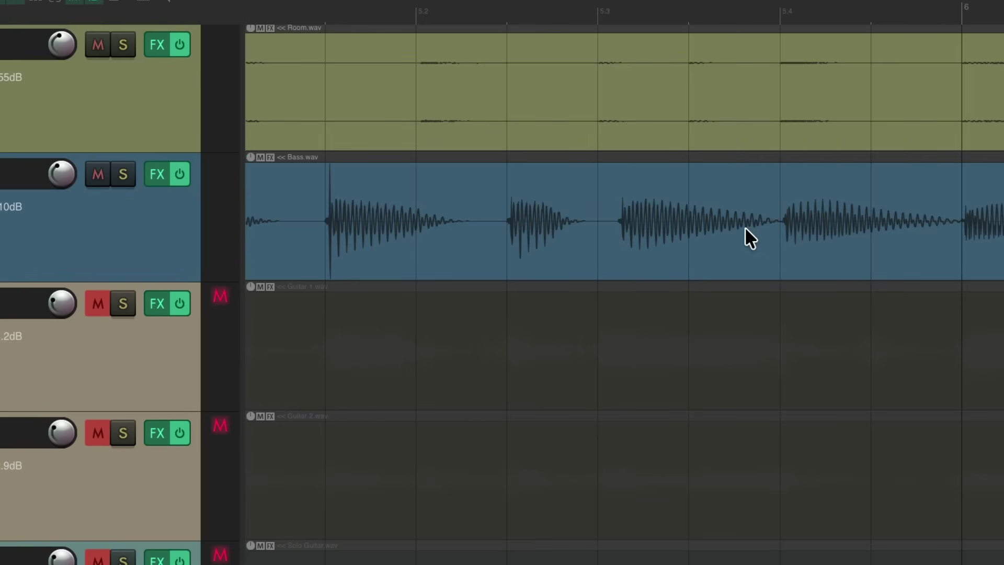
Add three stretch markers around the late Bass note, move the middle one earlier so the note starts on beat 5.3, and play the result.
scroll(740, 227, "up", 2)
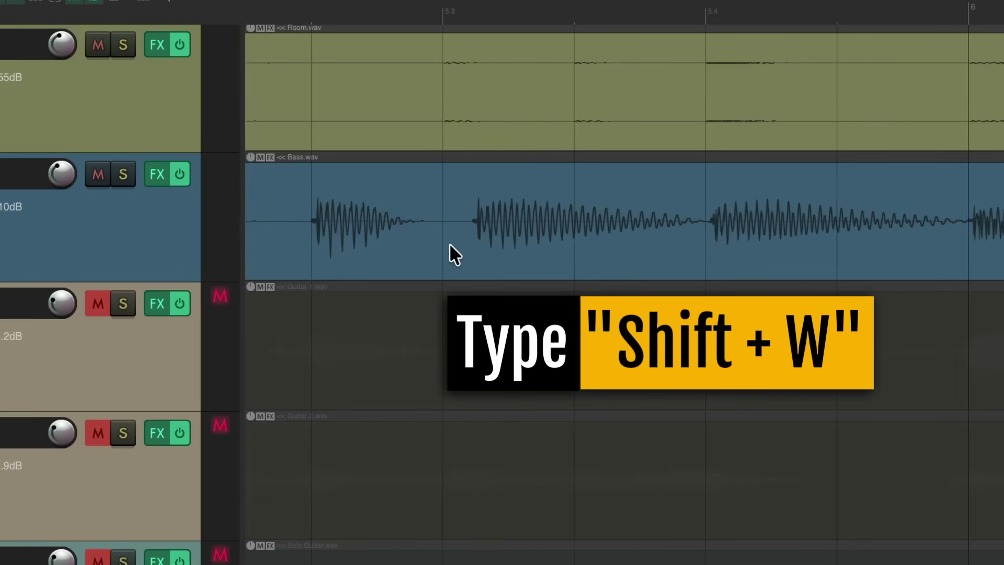
key("shift+w")
key("shift+w")
key("shift+w")
left_click_drag(458, 228, 419, 227)
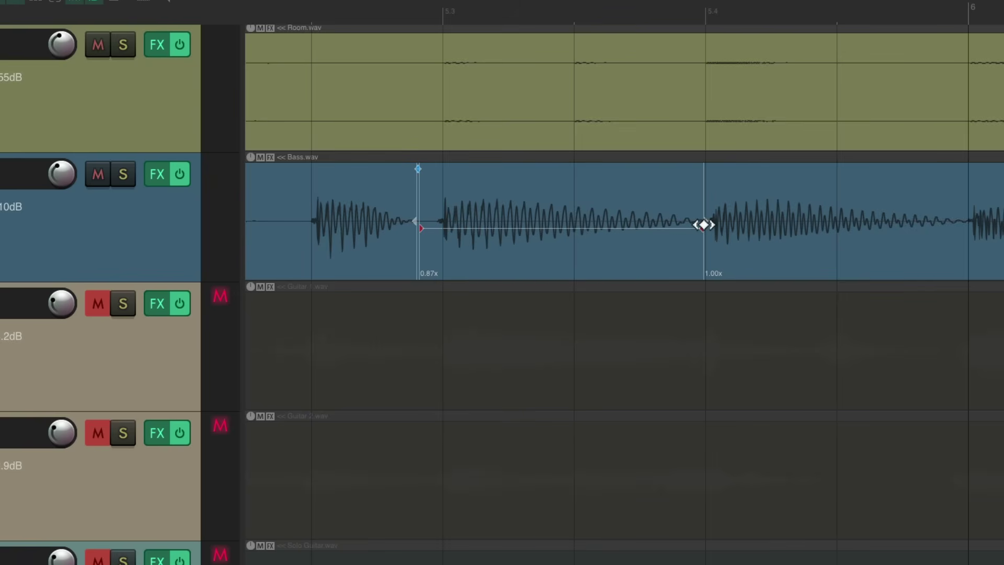
scroll(519, 264, "down", 4)
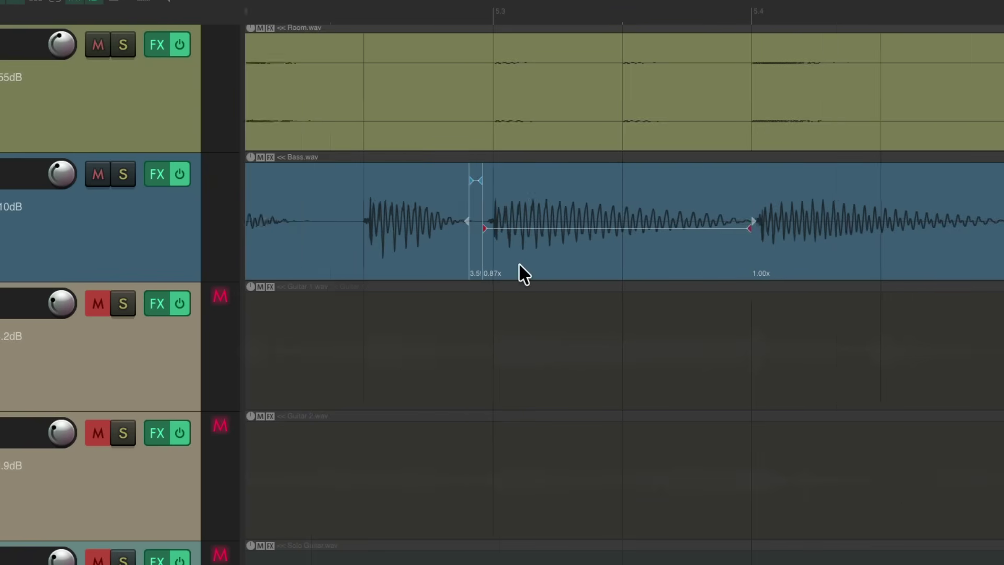
key("space")
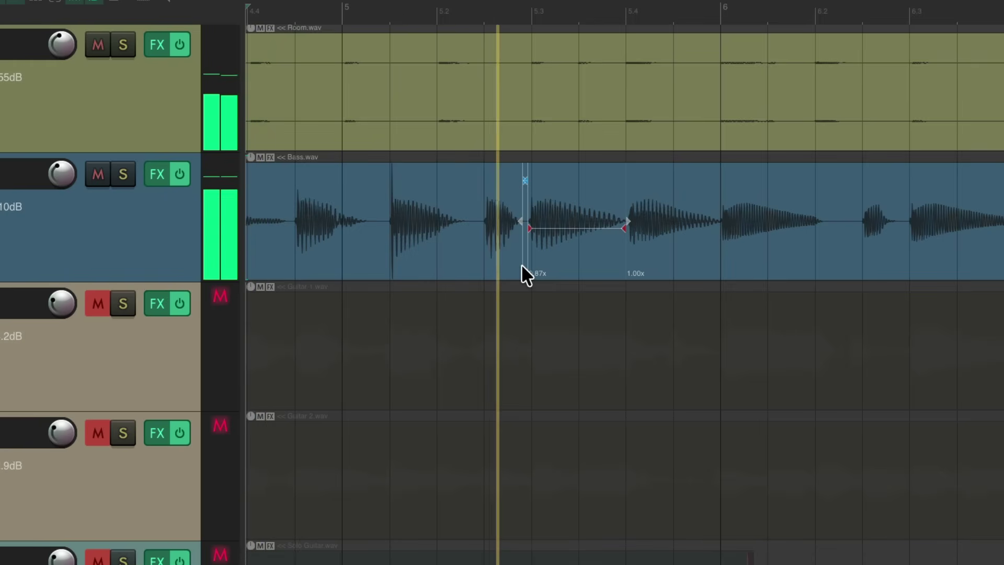
key("space")
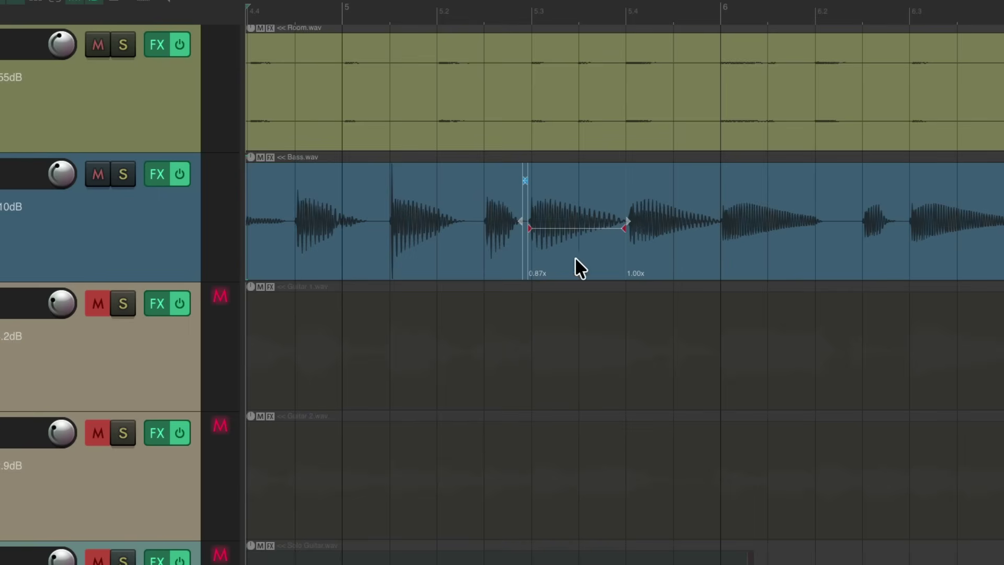
Unmute the Guitar 1 and Guitar 2 tracks and play the corrected bass passage with them.
scroll(572, 265, "up", 3)
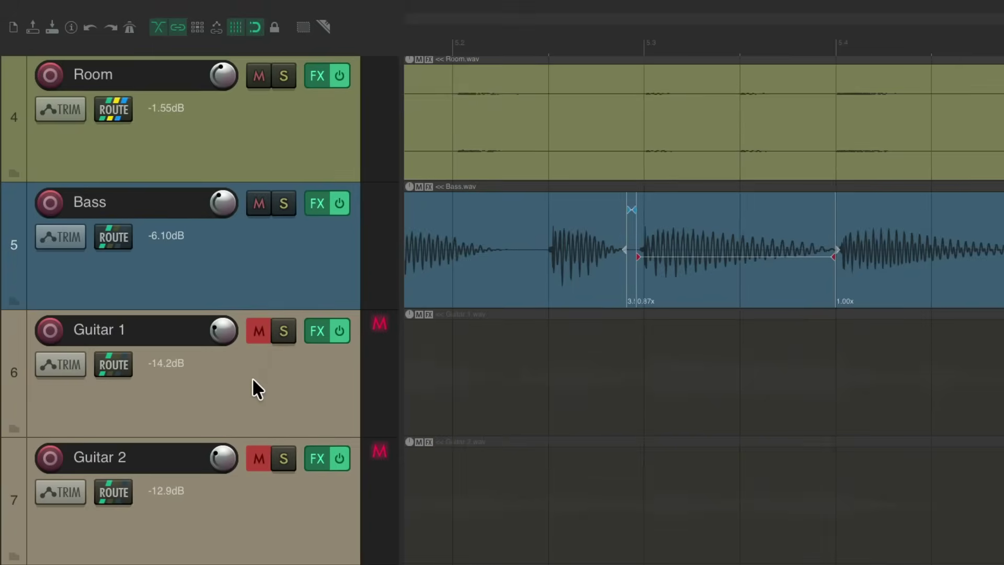
key("ctrl+alt+m")
key("space")
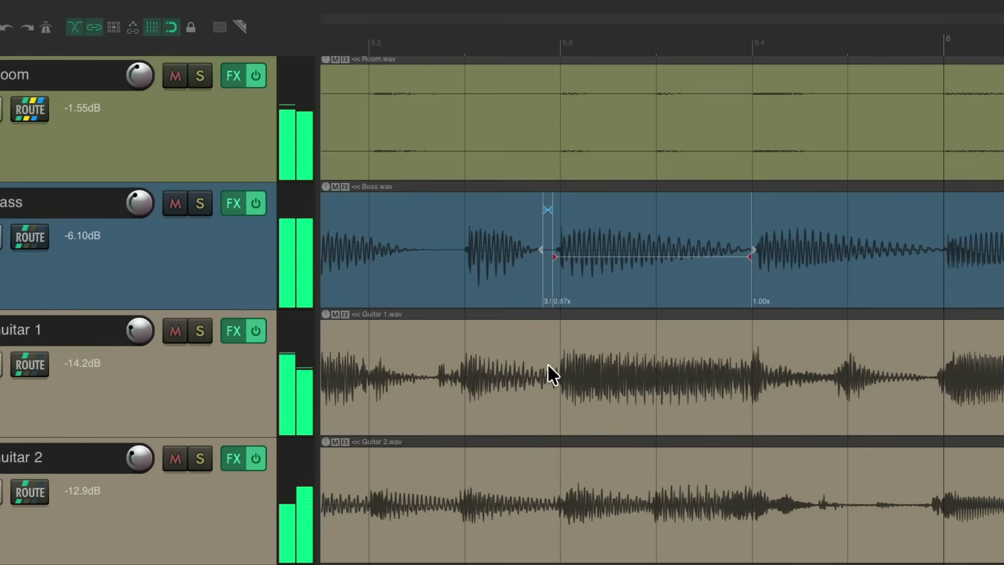
Play the drum tracks around bar 11 to check the snare hit near beat 11.4 against the grid.
key("space")
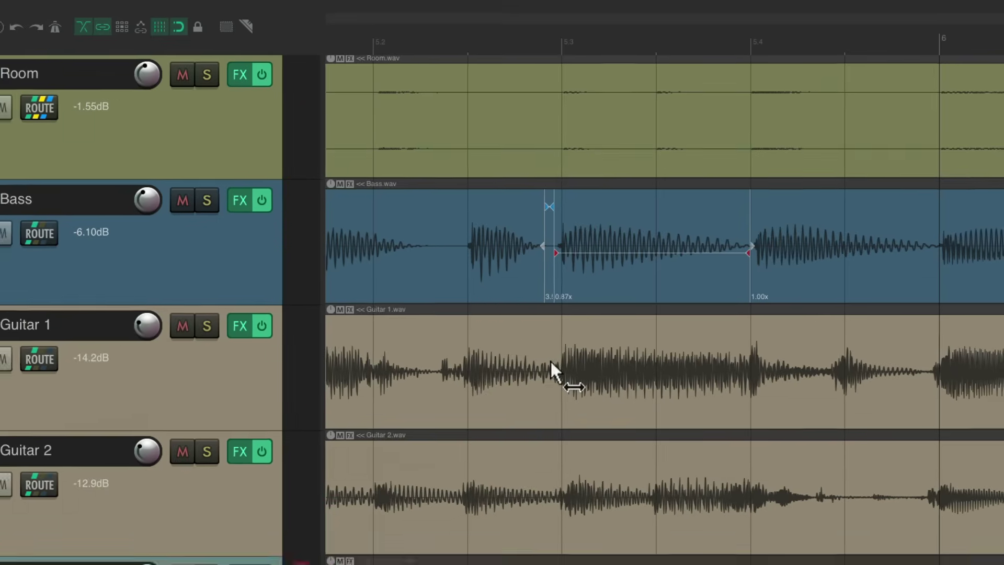
scroll(562, 233, "down", 5)
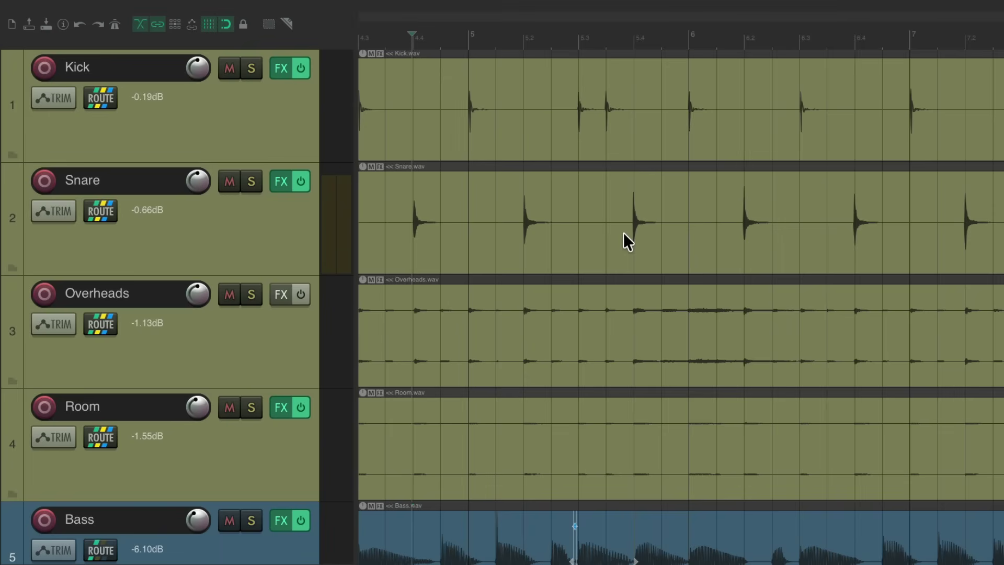
scroll(624, 232, "right", 15)
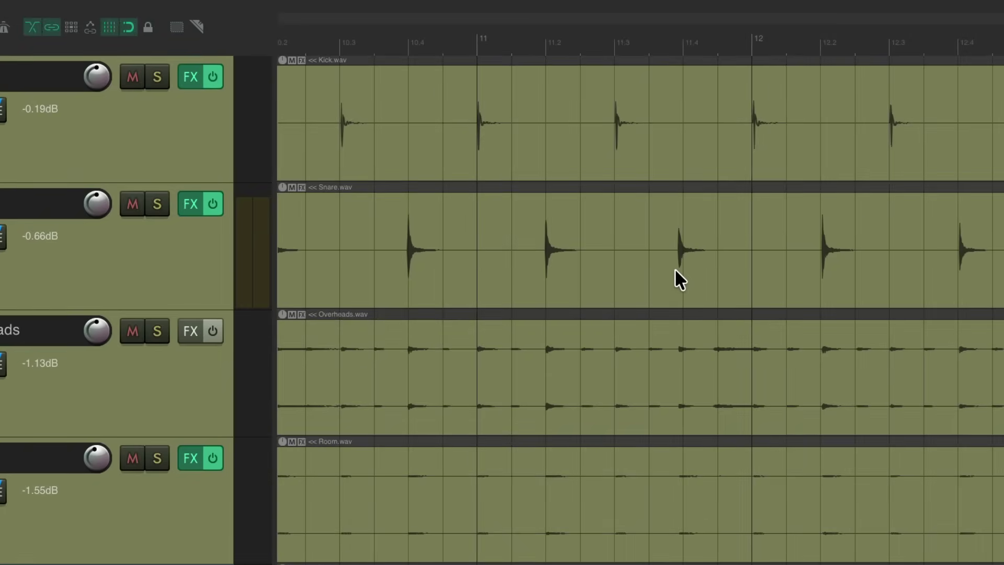
key("space")
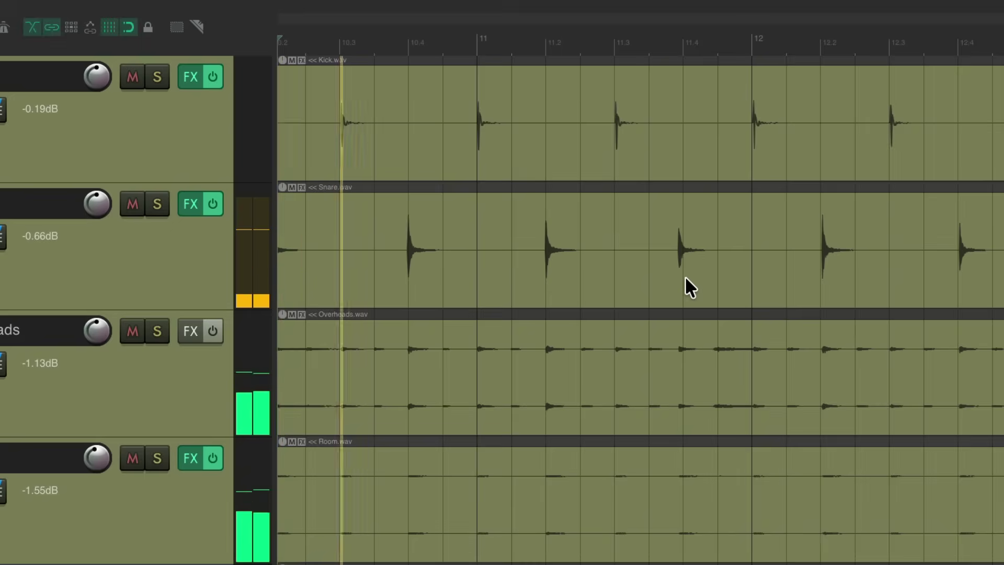
scroll(711, 289, "up", 3)
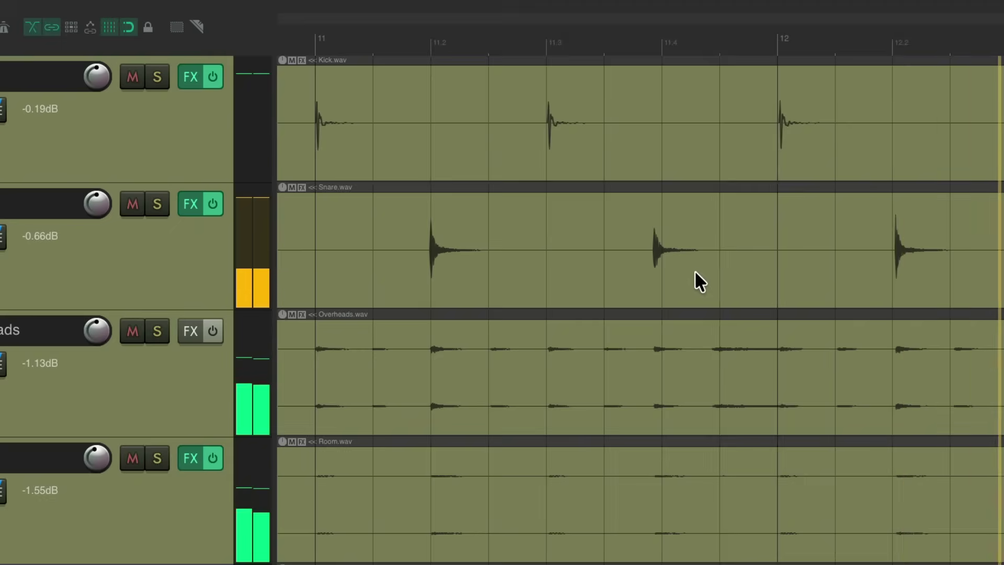
scroll(696, 273, "up", 3)
scroll(696, 273, "right", 1)
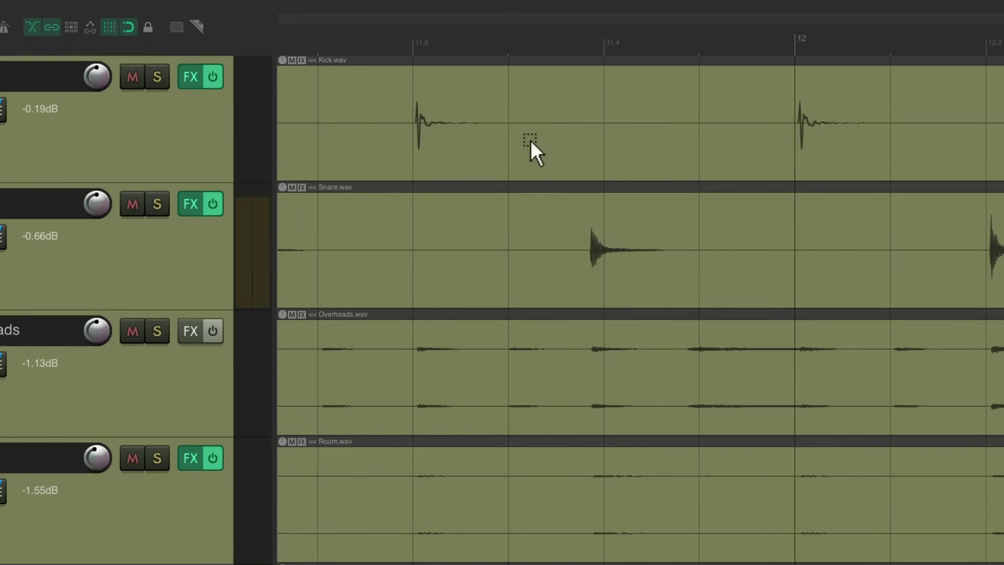
Split the Kick, Snare, Overheads and Room items before the early snare hit and at bar 12, and slip the middle audio later onto beat 11.4.
left_click_drag(531, 140, 684, 487)
scroll(676, 471, "up", 3)
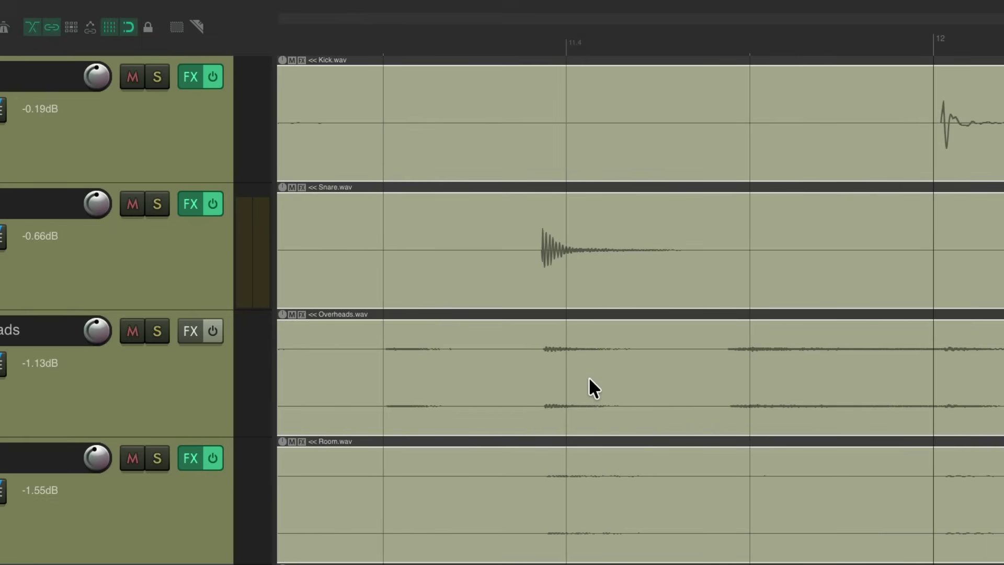
key("s")
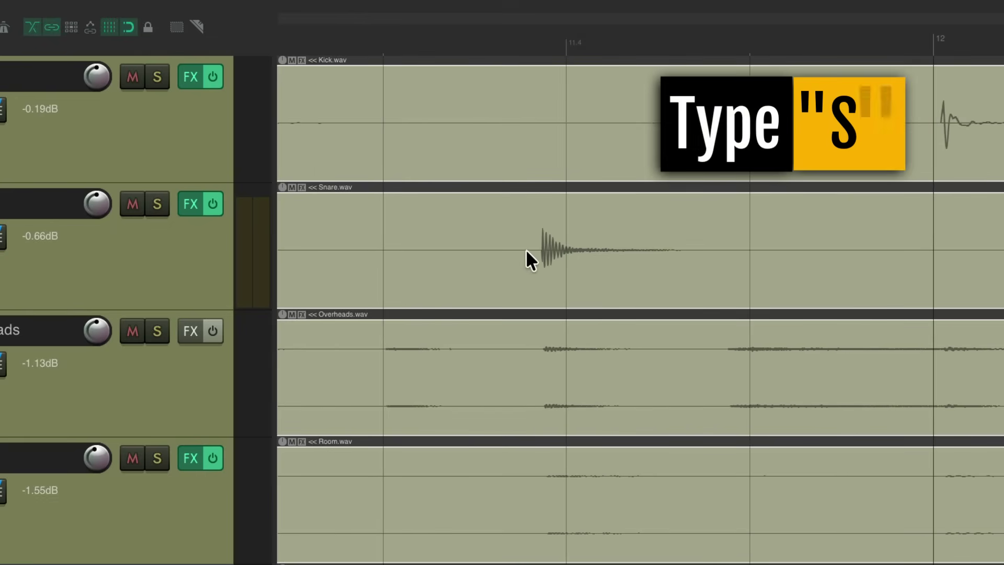
key("s")
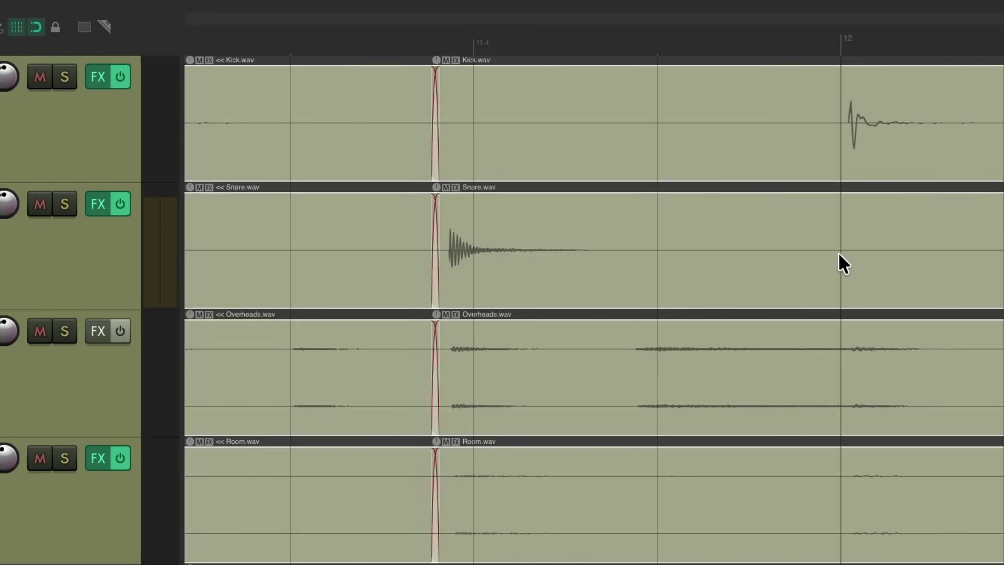
key("s")
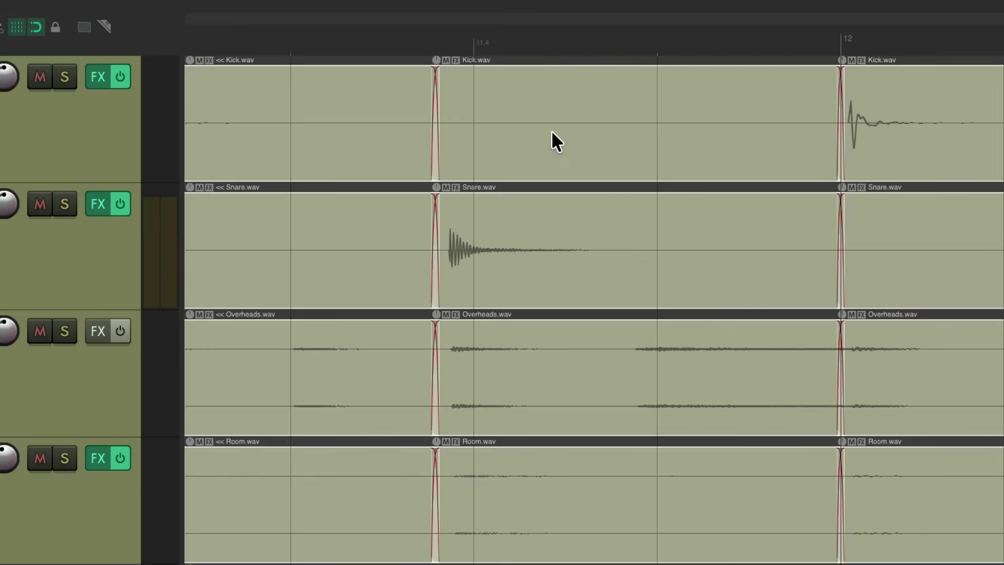
left_click_drag(551, 135, 646, 508)
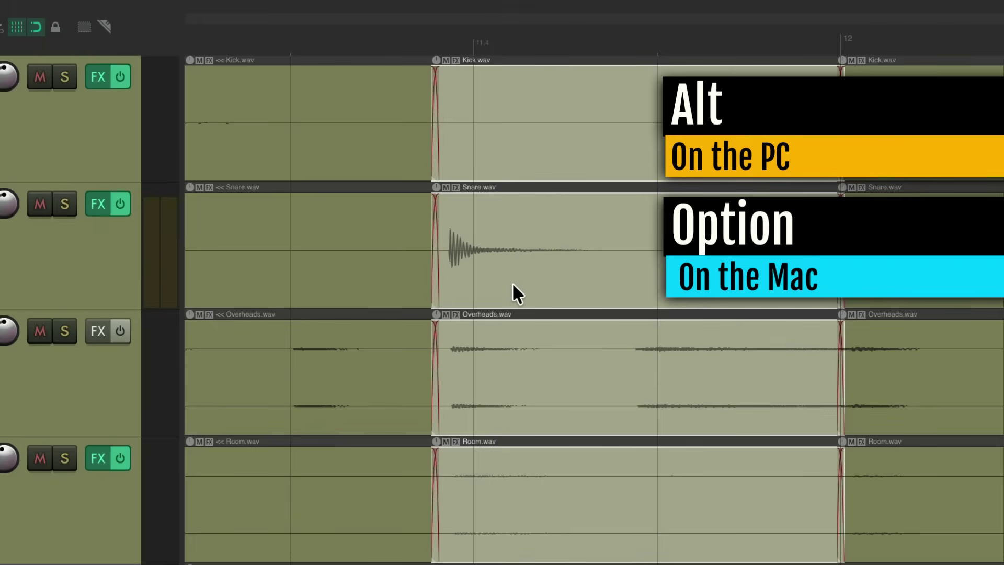
left_click_drag(511, 281, 540, 281)
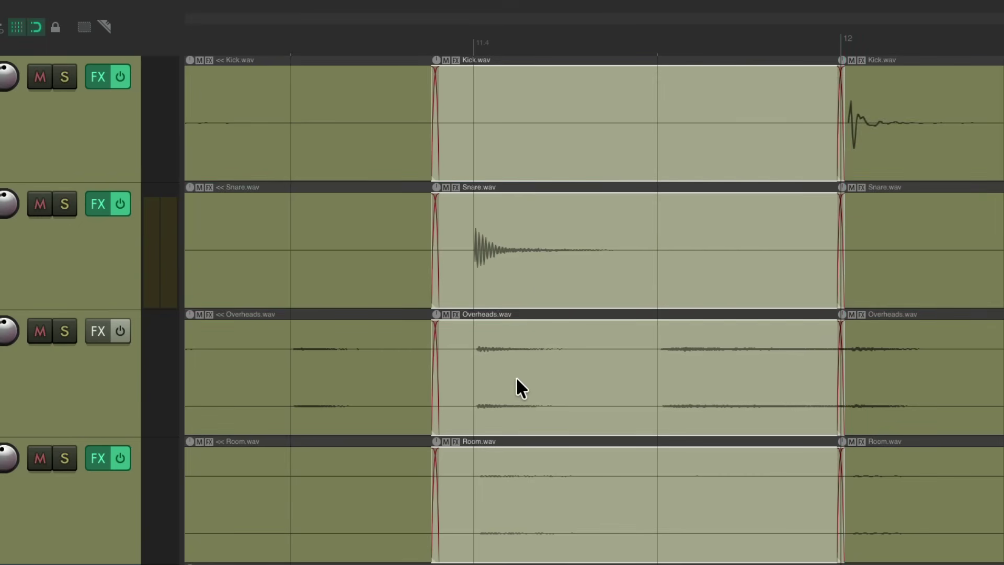
Move the drum crossfade before beat 11.4 closer to the snare hit, and shift the crossfade at bar 12 slightly later.
scroll(465, 385, "up", 4)
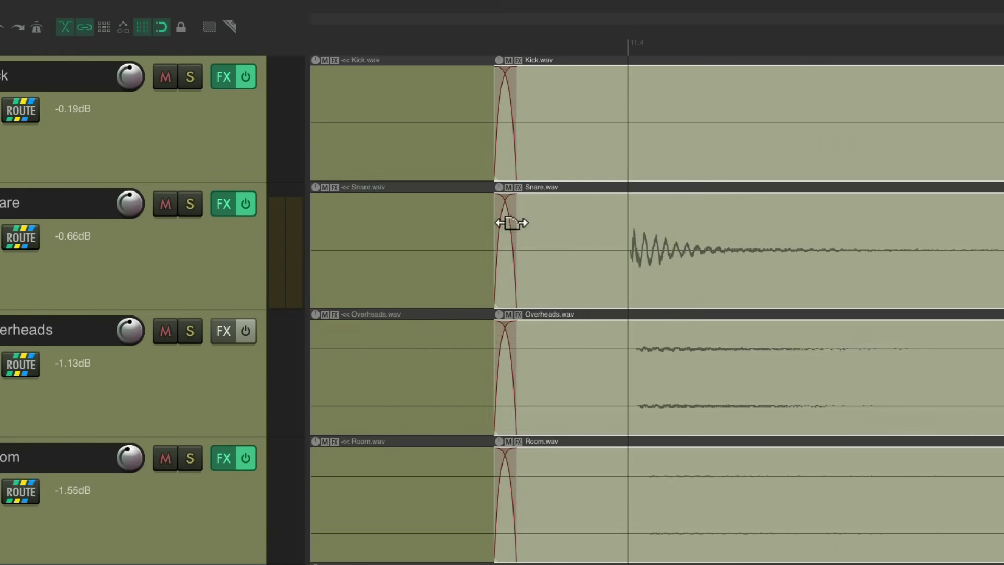
left_click_drag(506, 210, 547, 239)
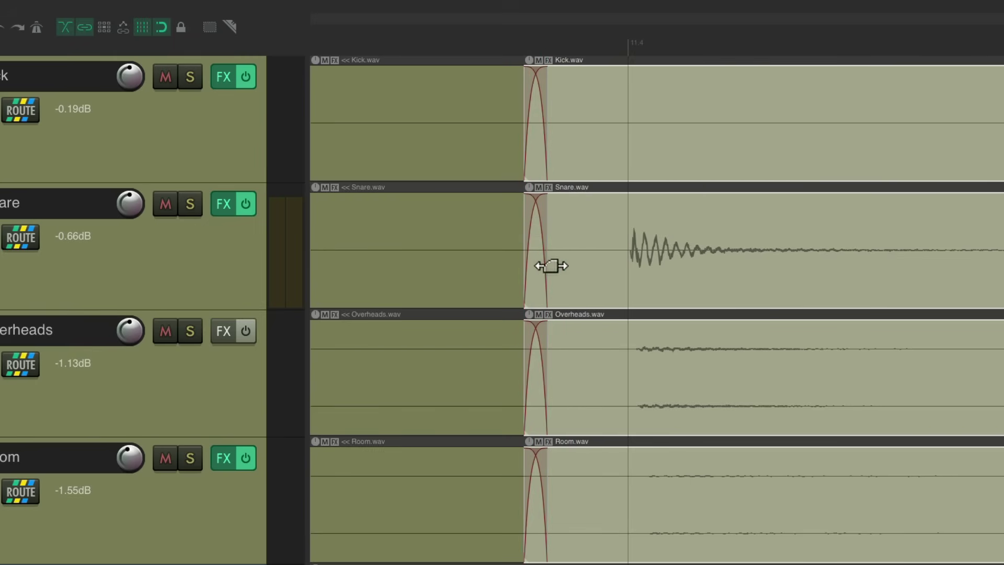
scroll(549, 264, "right", 10)
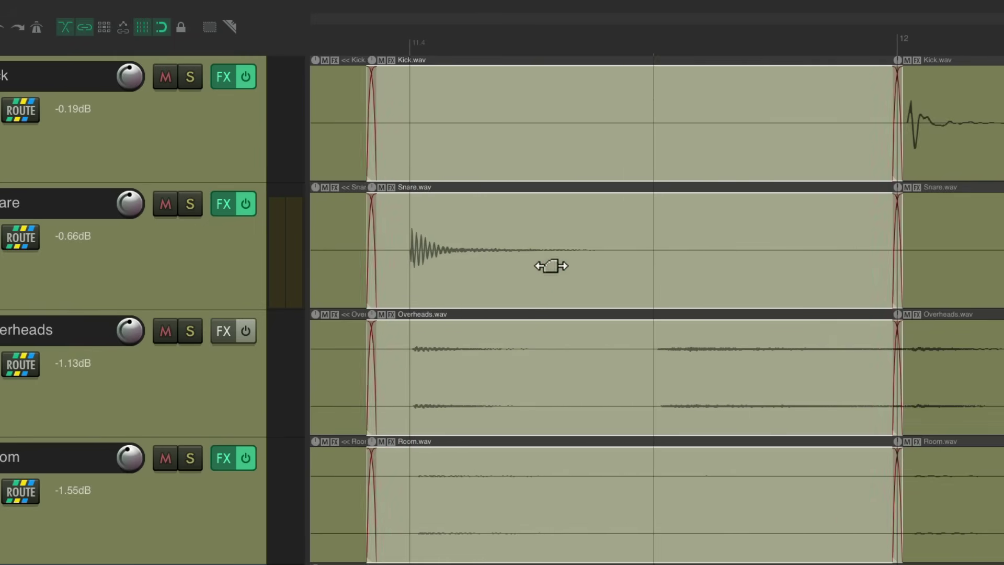
left_click_drag(596, 201, 617, 239)
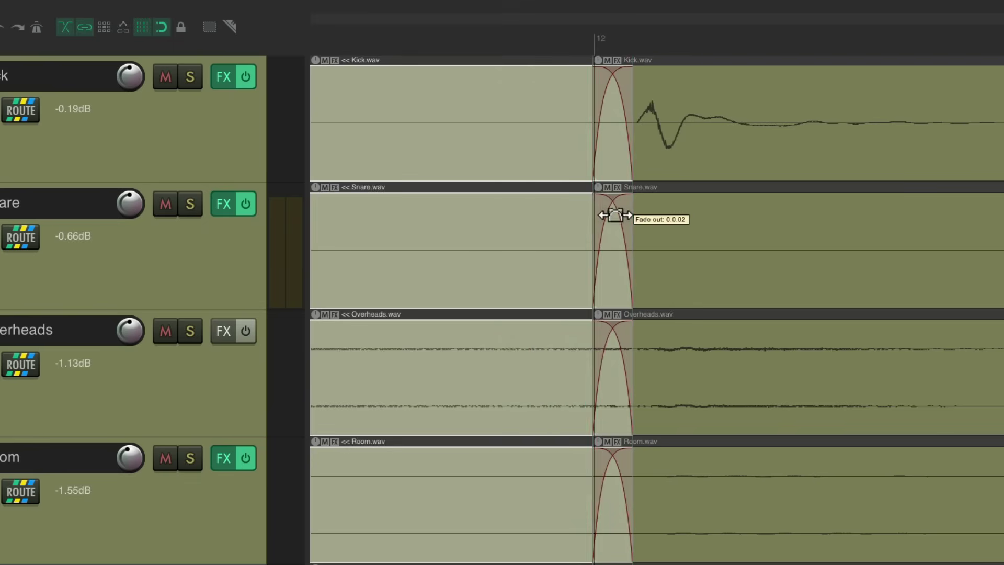
Play the slipped drum passage around beat 11.4, and undo the drum edits back to the unsplit items.
scroll(617, 239, "down", 5)
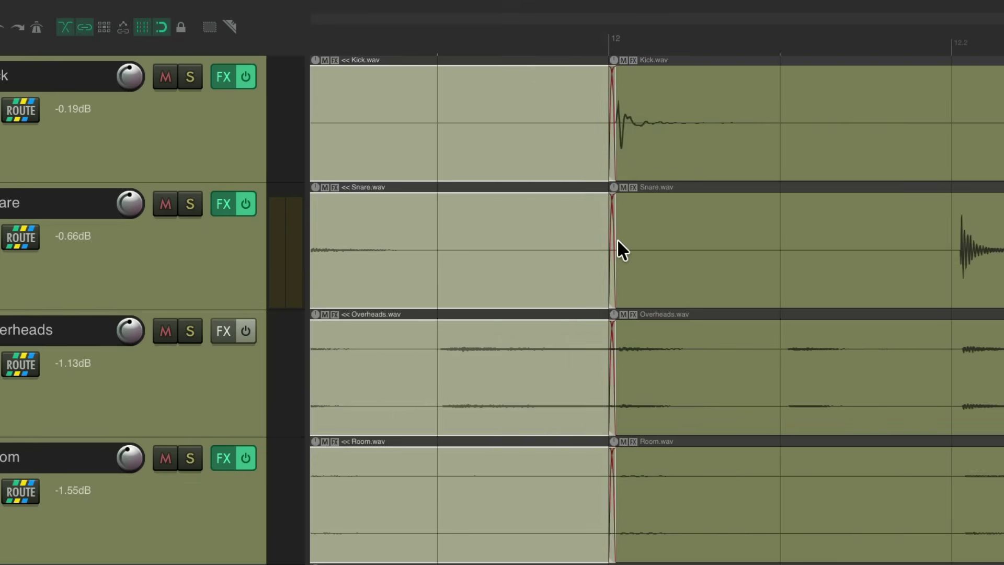
key("space")
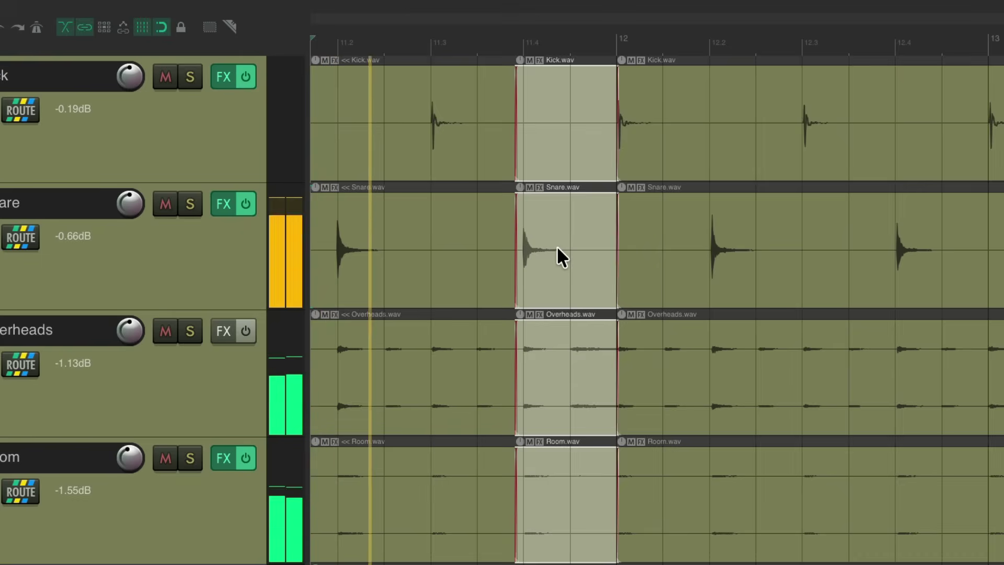
scroll(528, 271, "up", 3)
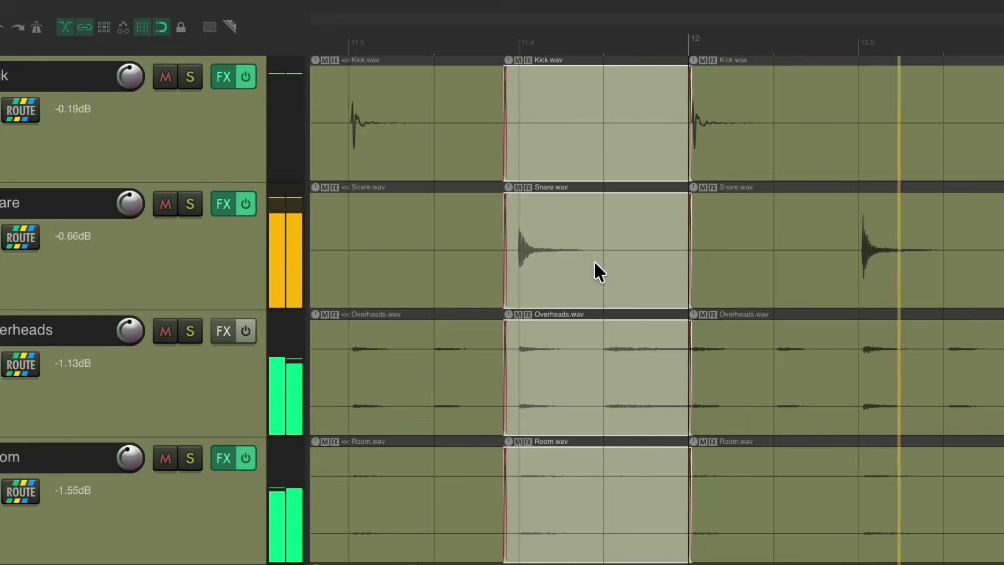
scroll(595, 269, "left", 3)
key("space")
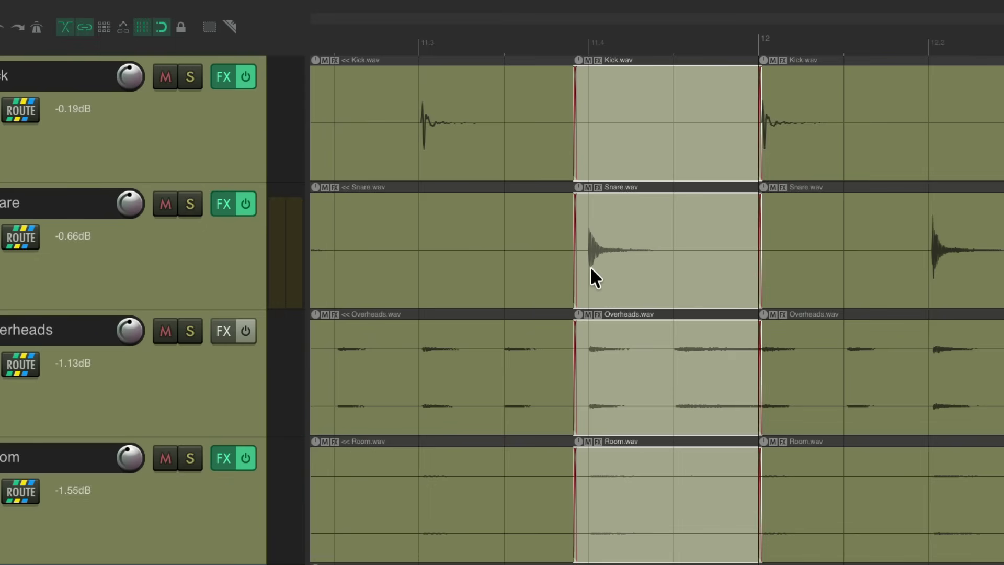
key("ctrl+z")
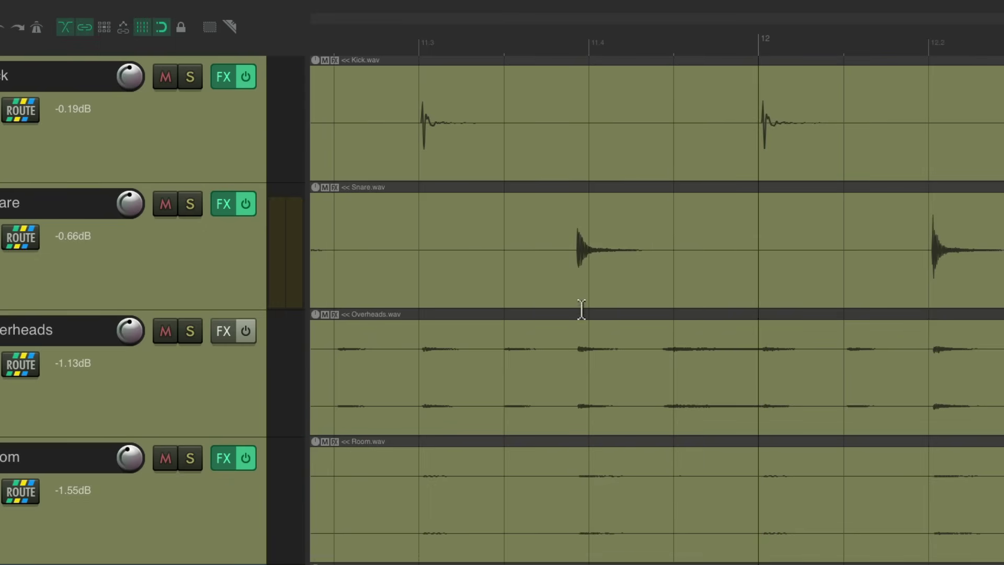
Add stretch markers to all four drum items before and at the early snare hit and at bar 12, and move the middle ones later onto beat 11.4.
scroll(581, 312, "up", 3)
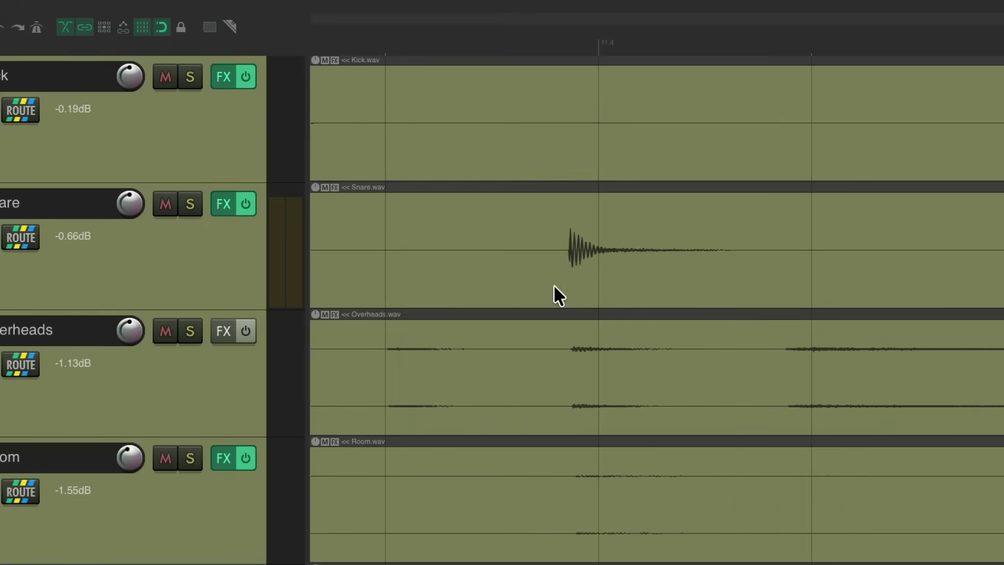
left_click_drag(529, 152, 629, 475)
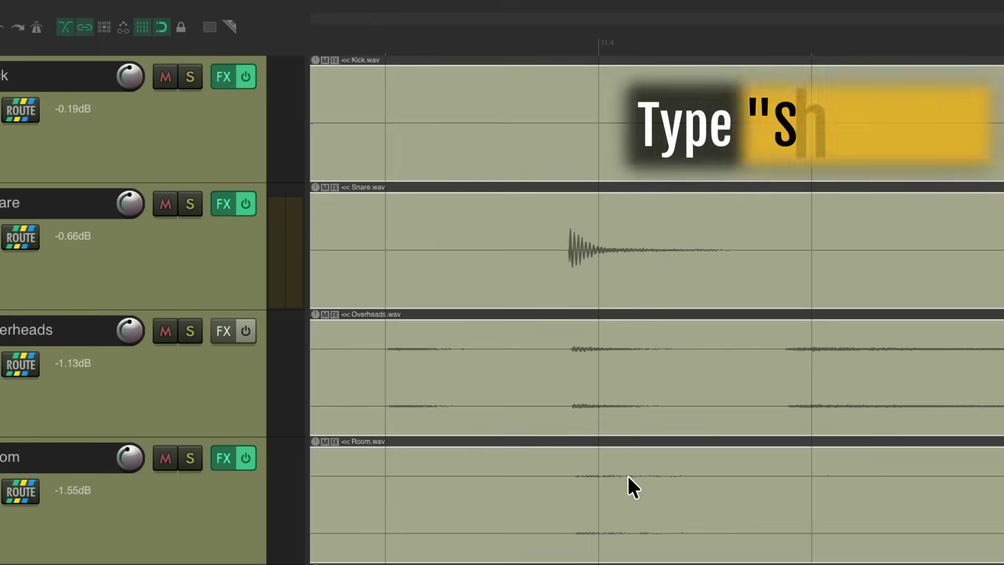
key("shift+w")
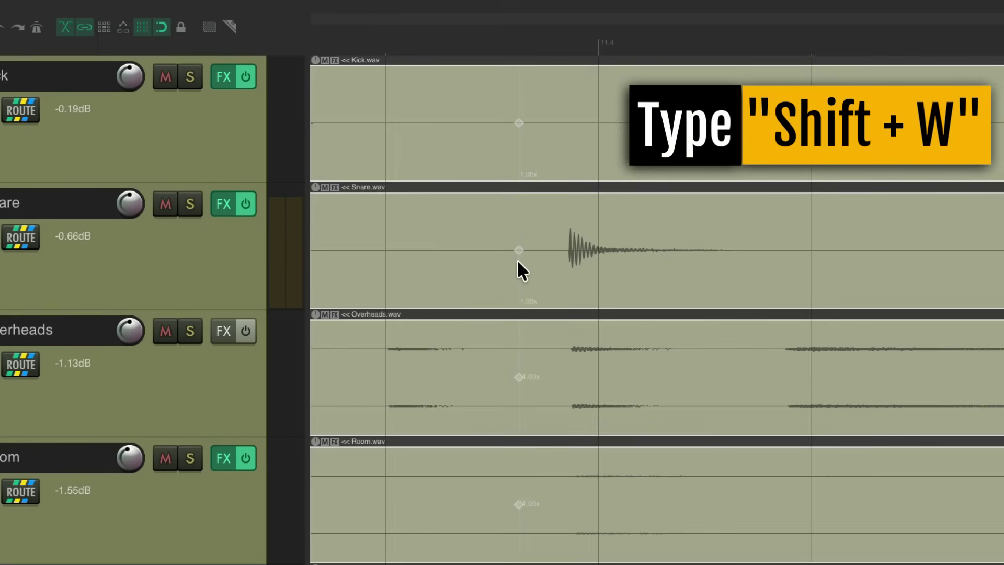
key("shift+w")
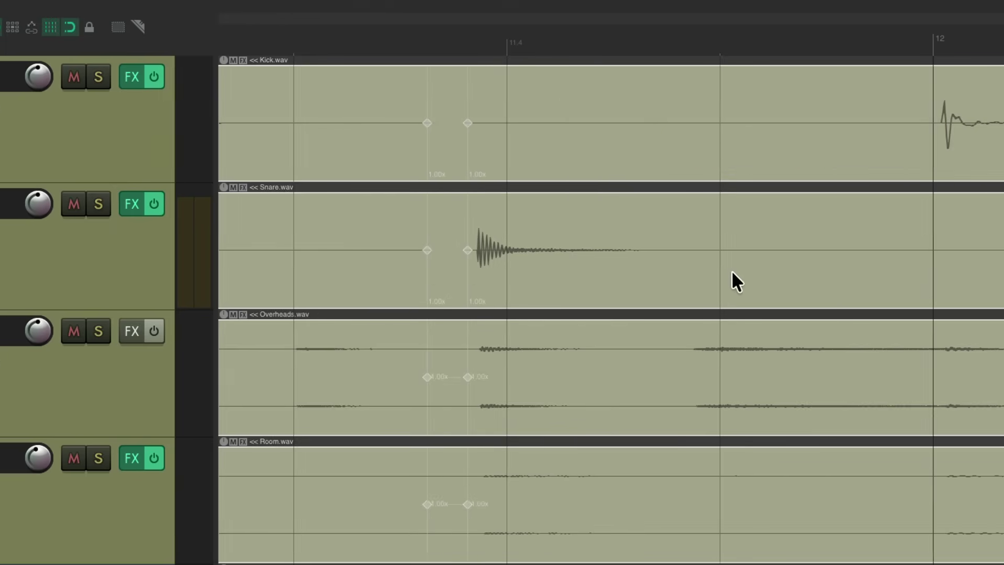
key("shift+w")
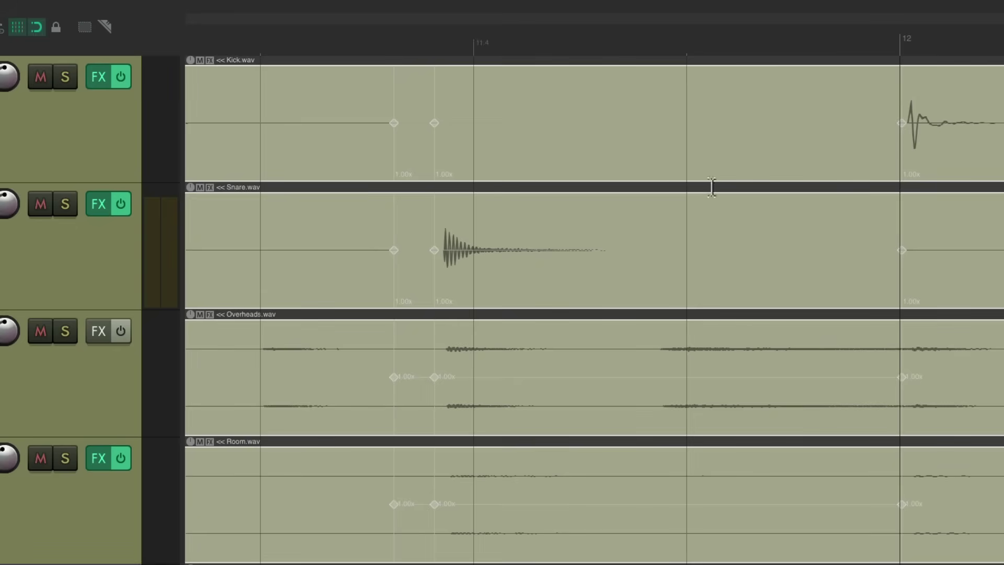
mouse_move(437, 251)
left_mouse_down()
mouse_move(492, 259)
mouse_move(462, 263)
left_mouse_up()
Play the stretched drum passage twice, and undo the stretch markers on the four drum items.
scroll(442, 260, "down", 5)
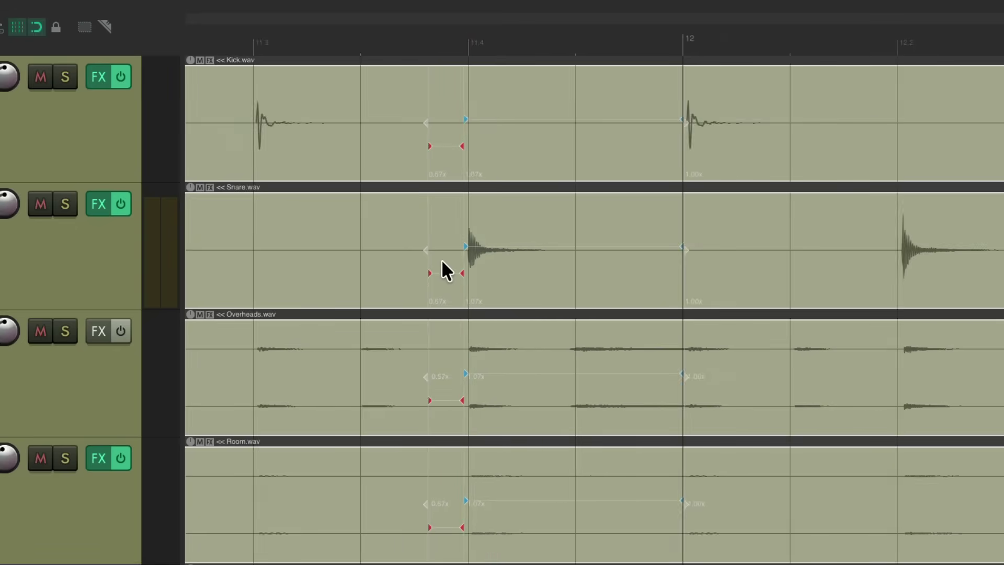
key("space")
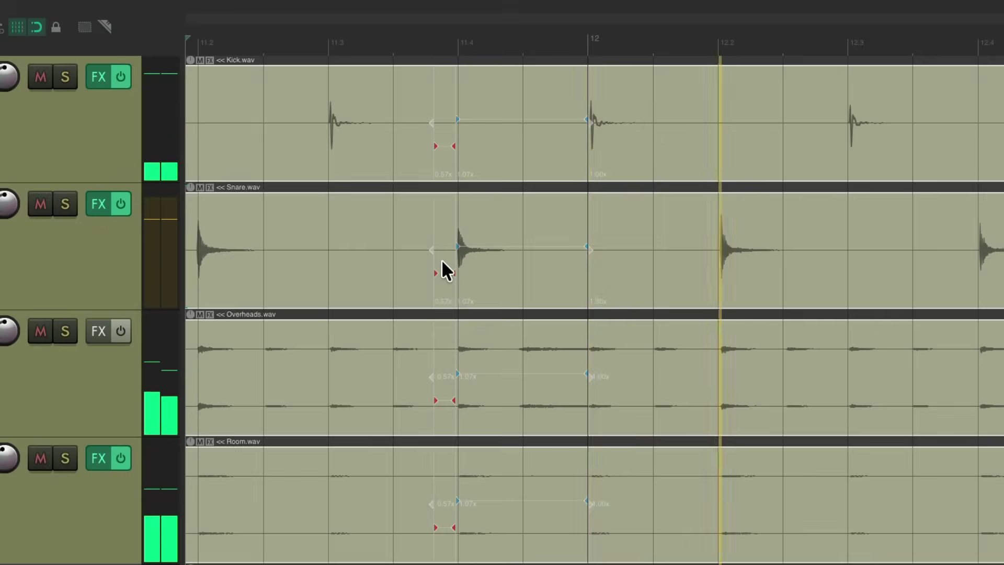
key("space")
key("space")
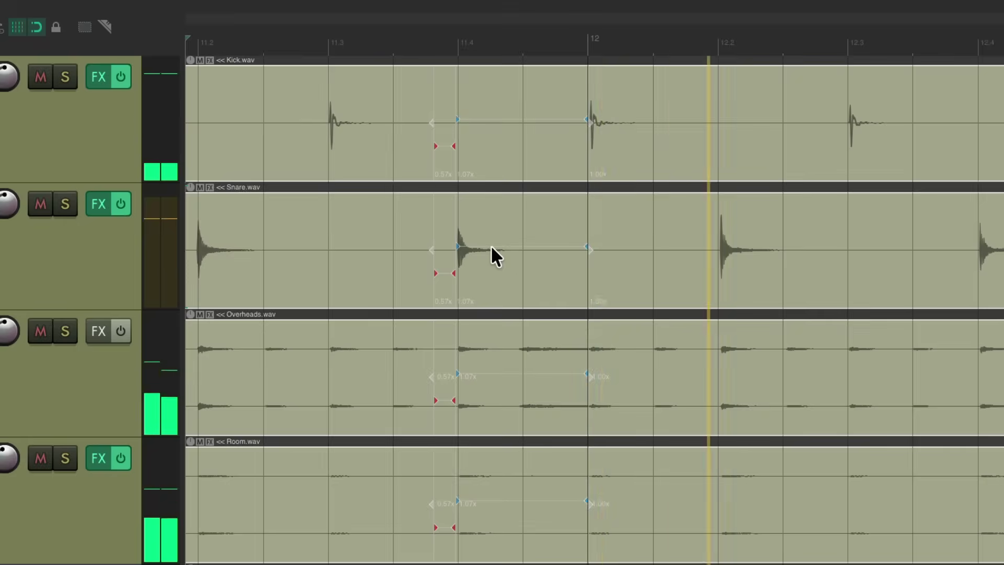
key("space")
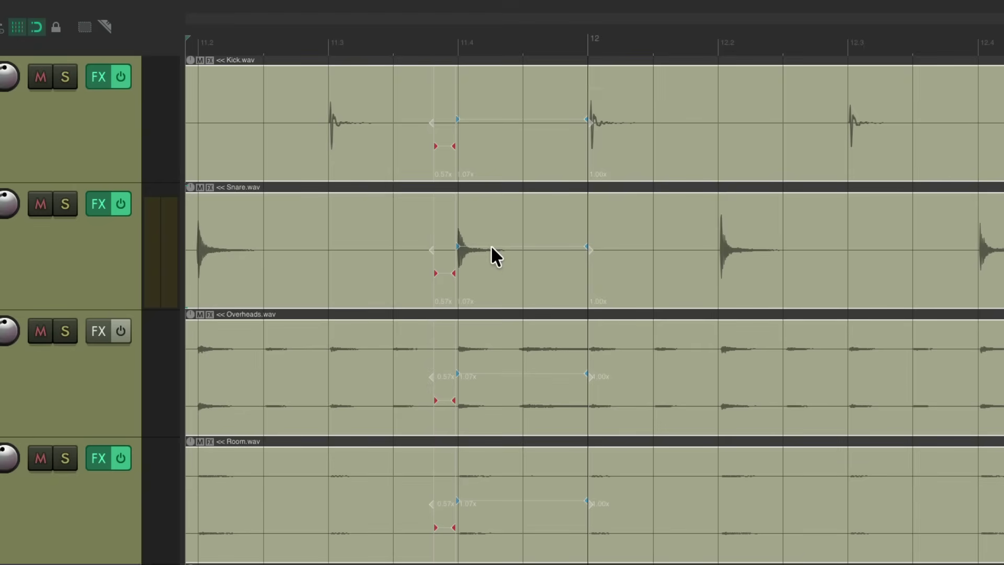
key("ctrl+z")
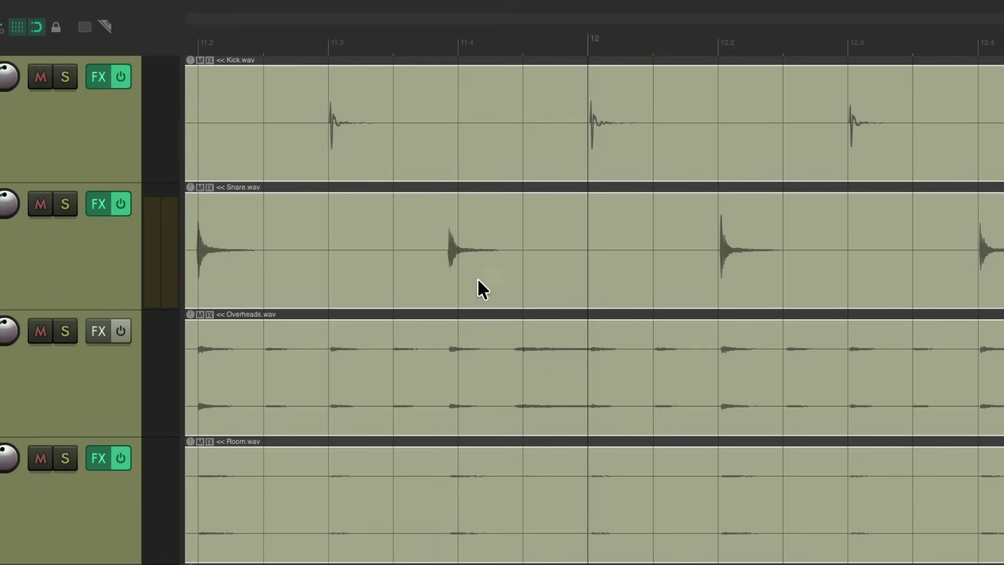
Split the four drum items again just before the early snare hit and at bar 12, and select only the four middle pieces.
scroll(475, 298, "up", 2)
scroll(470, 307, "up", 2)
key("s")
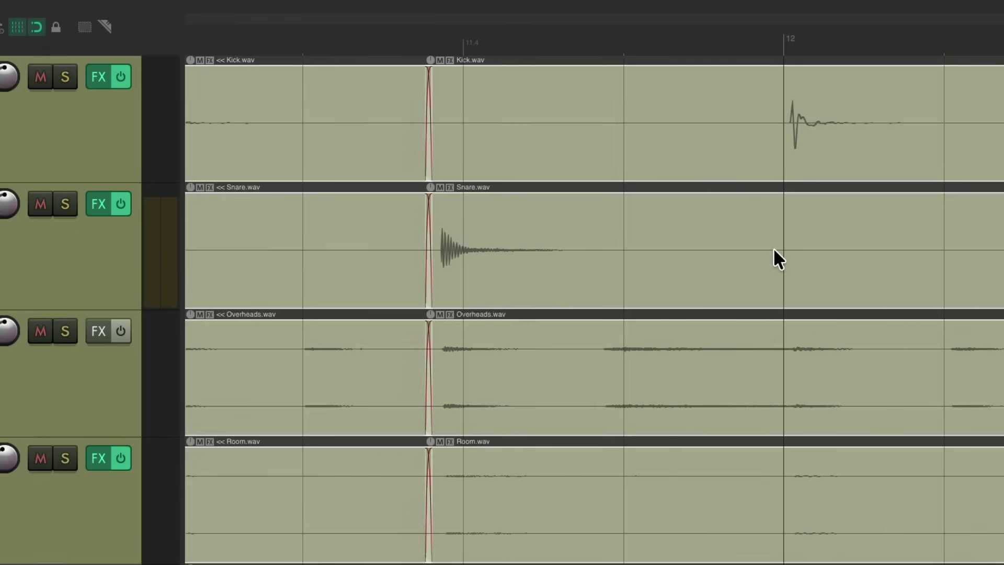
key("s")
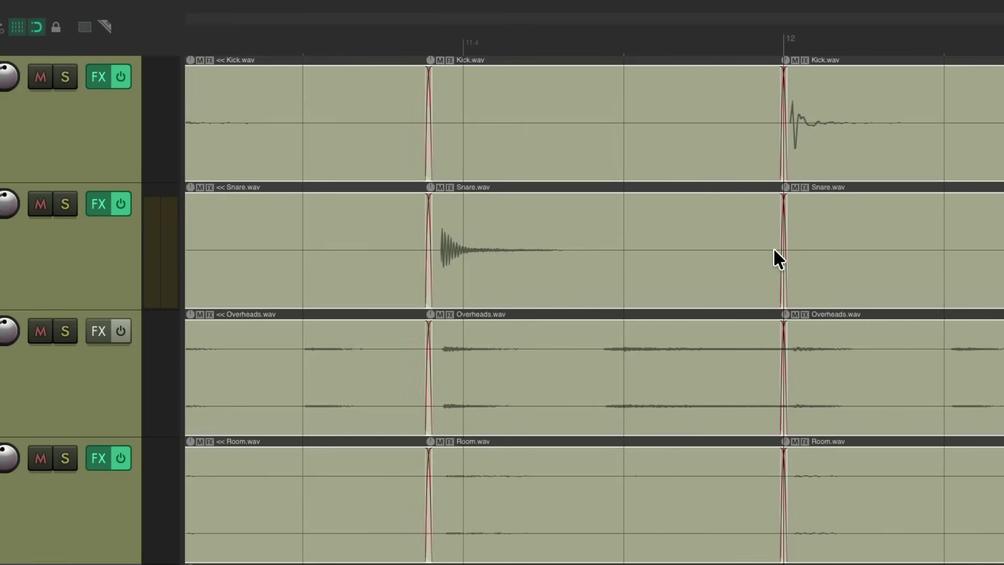
left_click_drag(509, 158, 625, 534)
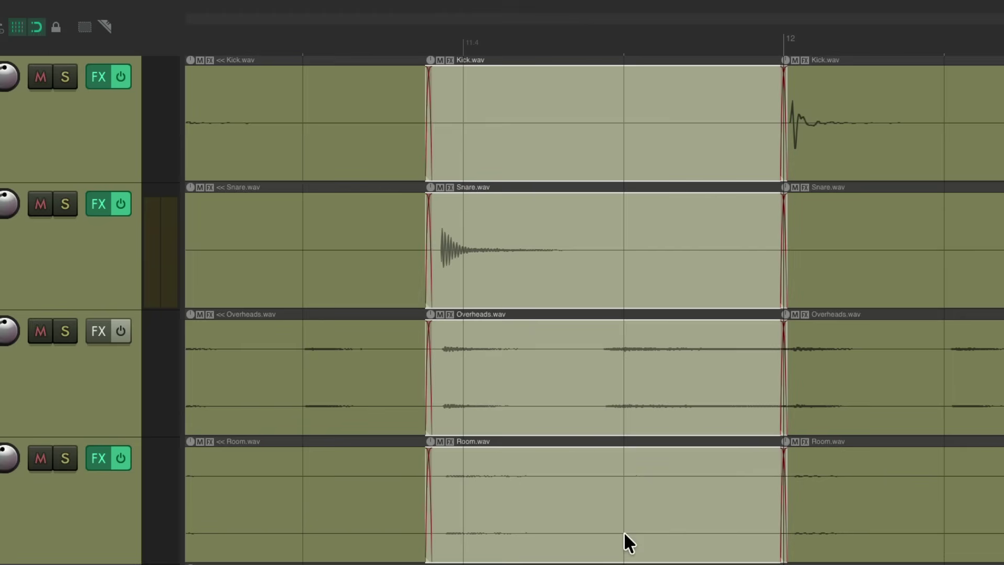
Slip the middle drum pieces' audio later so the snare hit starts on beat 11.4, and play the result.
scroll(415, 386, "up", 1)
scroll(445, 377, "up", 2)
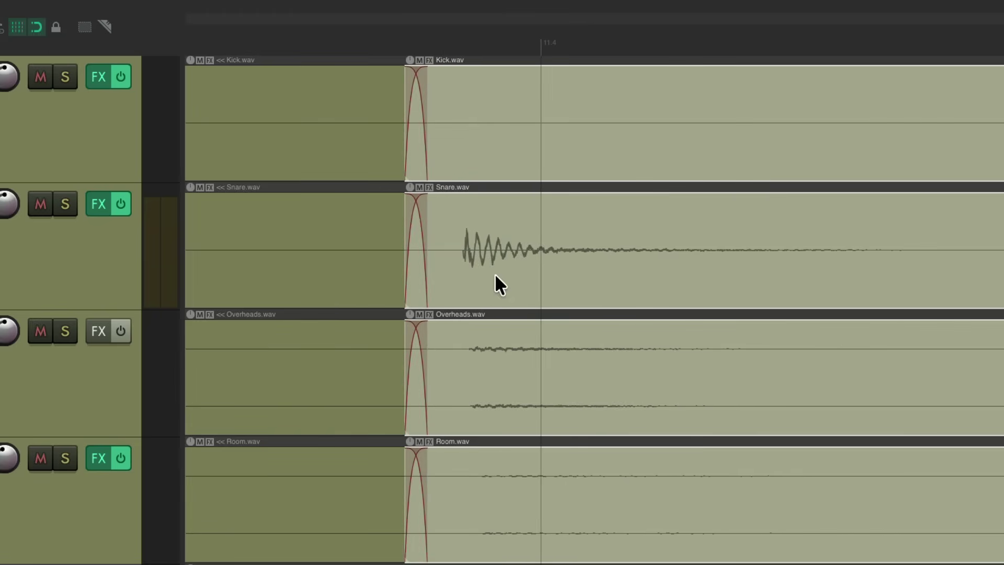
left_click_drag(494, 277, 555, 281)
scroll(488, 282, "down", 1)
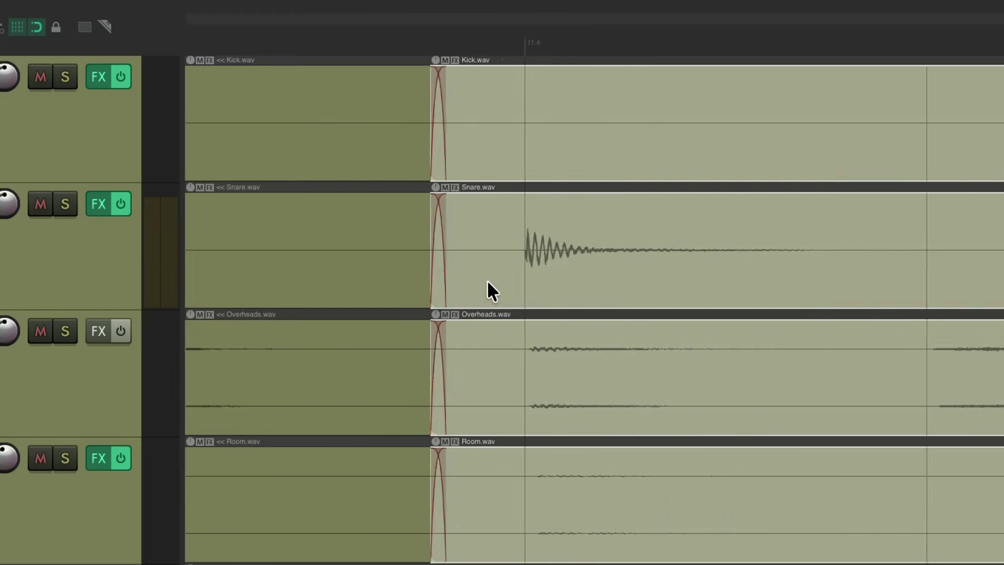
scroll(488, 283, "down", 3)
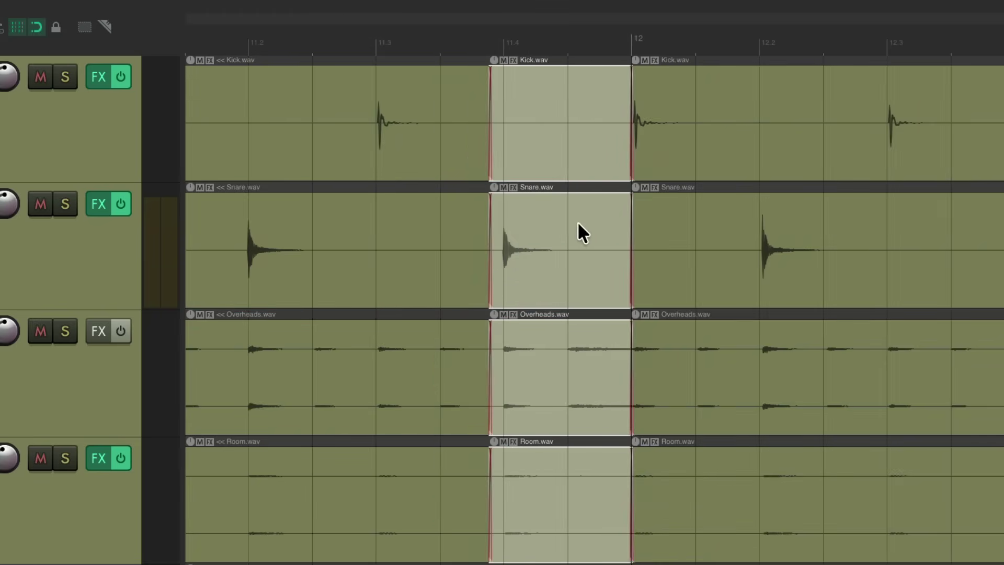
key("space")
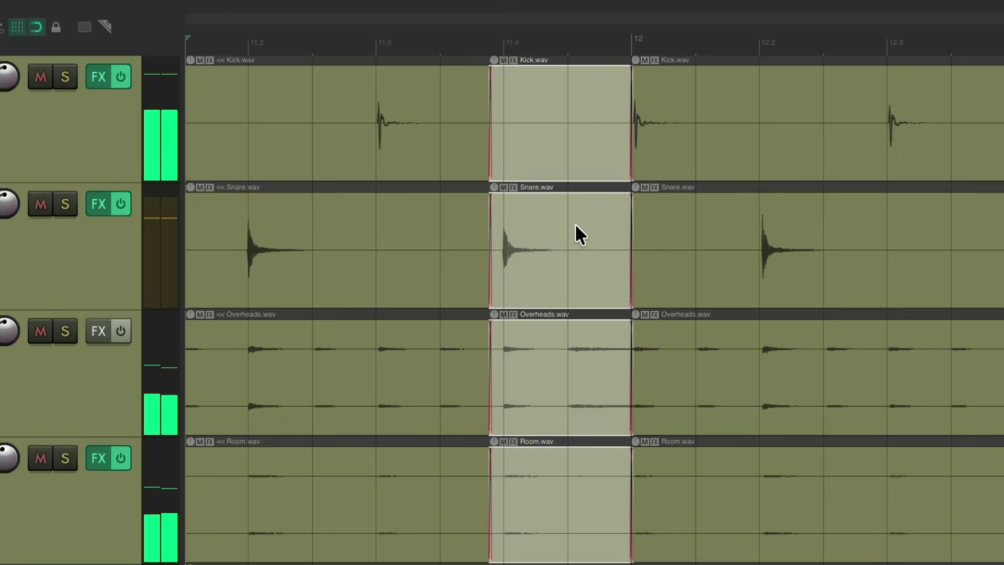
key("space")
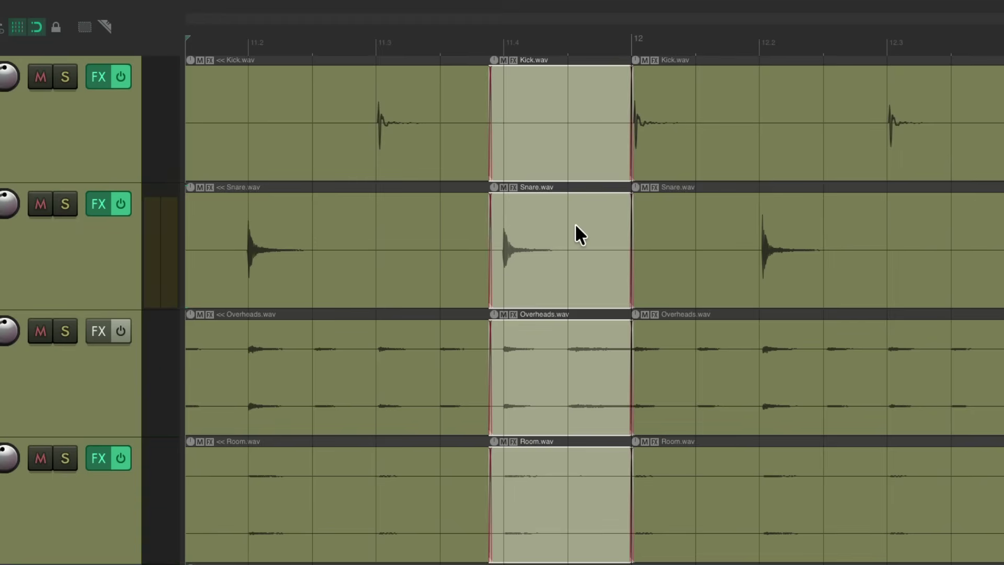